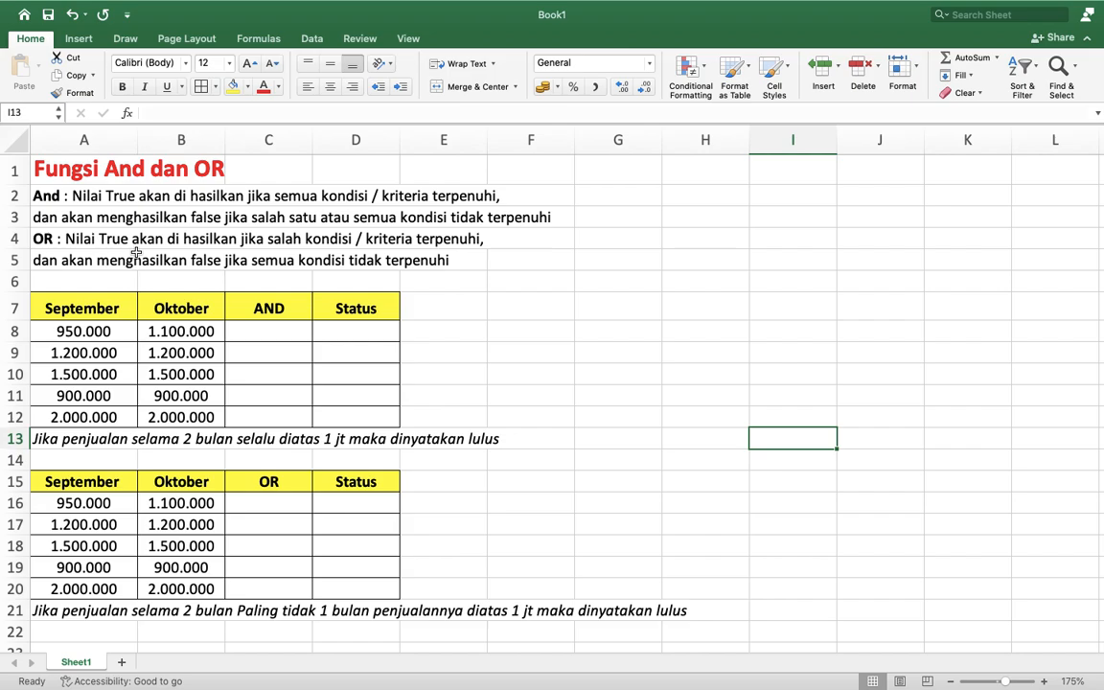
# Read the AND and OR descriptions, the pass criterion under the OR table and the September and Oktober sales in the AND table
pyautogui.click(45, 195)
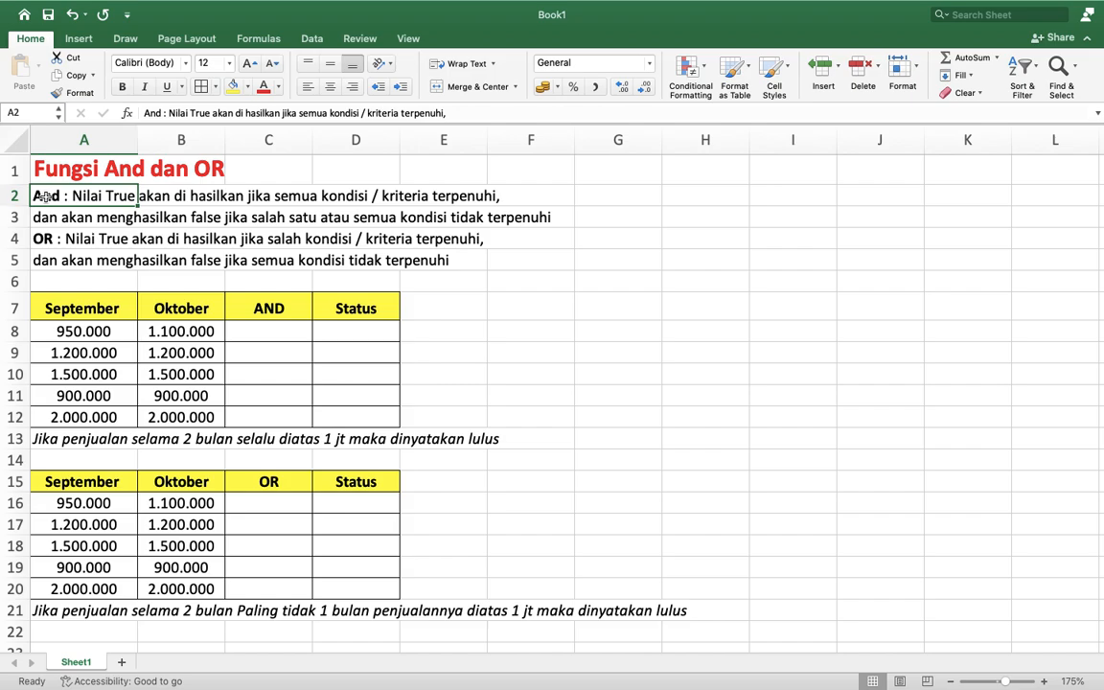
pyautogui.press('Down')
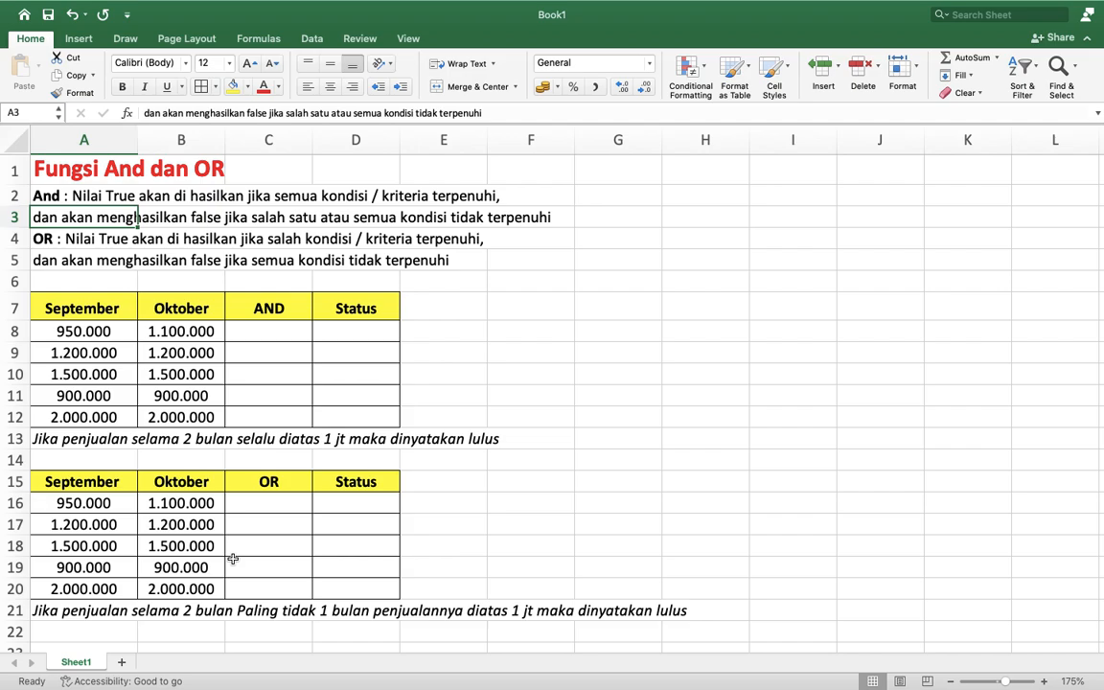
pyautogui.click(45, 614)
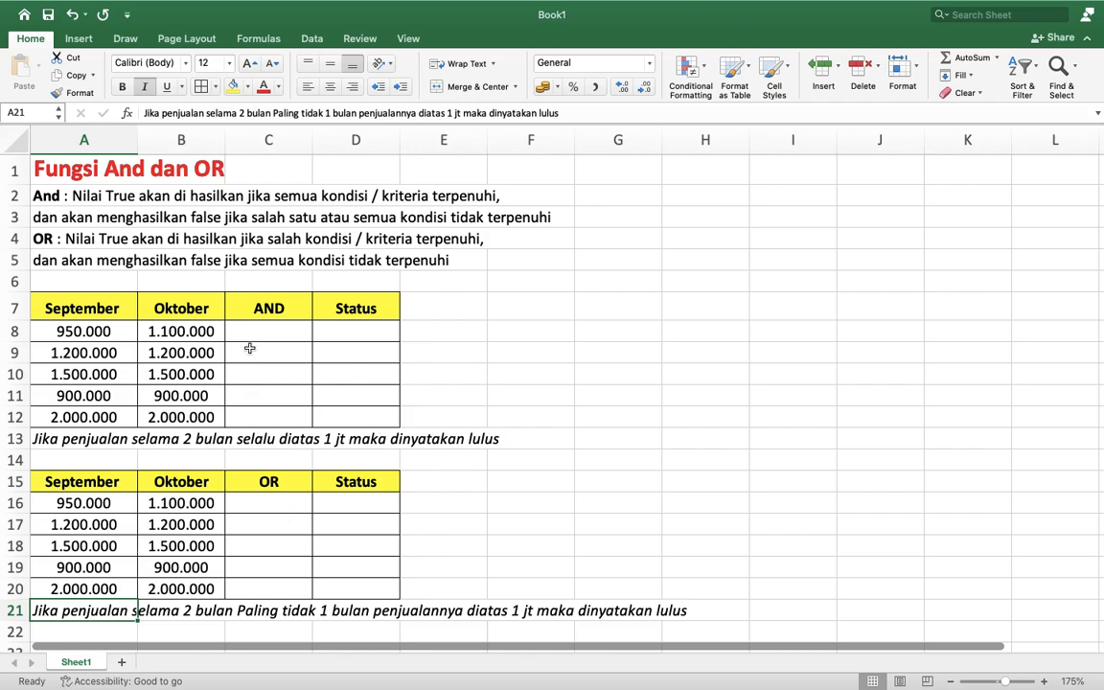
pyautogui.click(87, 332)
pyautogui.moveTo(86, 332); pyautogui.dragTo(191, 417)
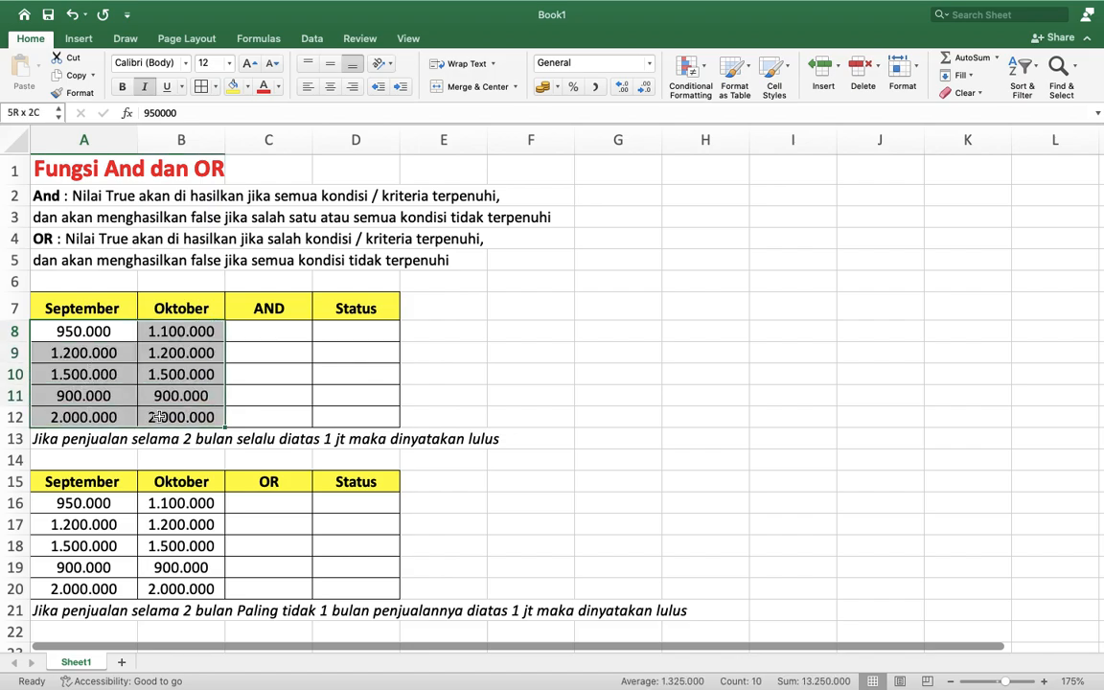
pyautogui.click(280, 331)
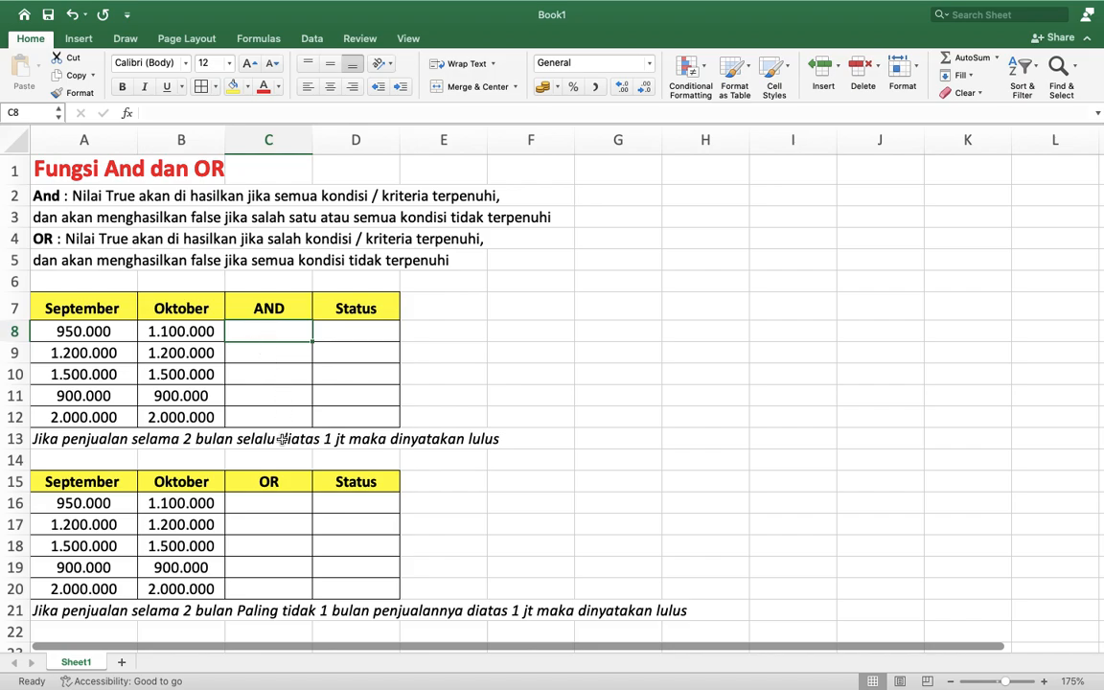
pyautogui.click(248, 381)
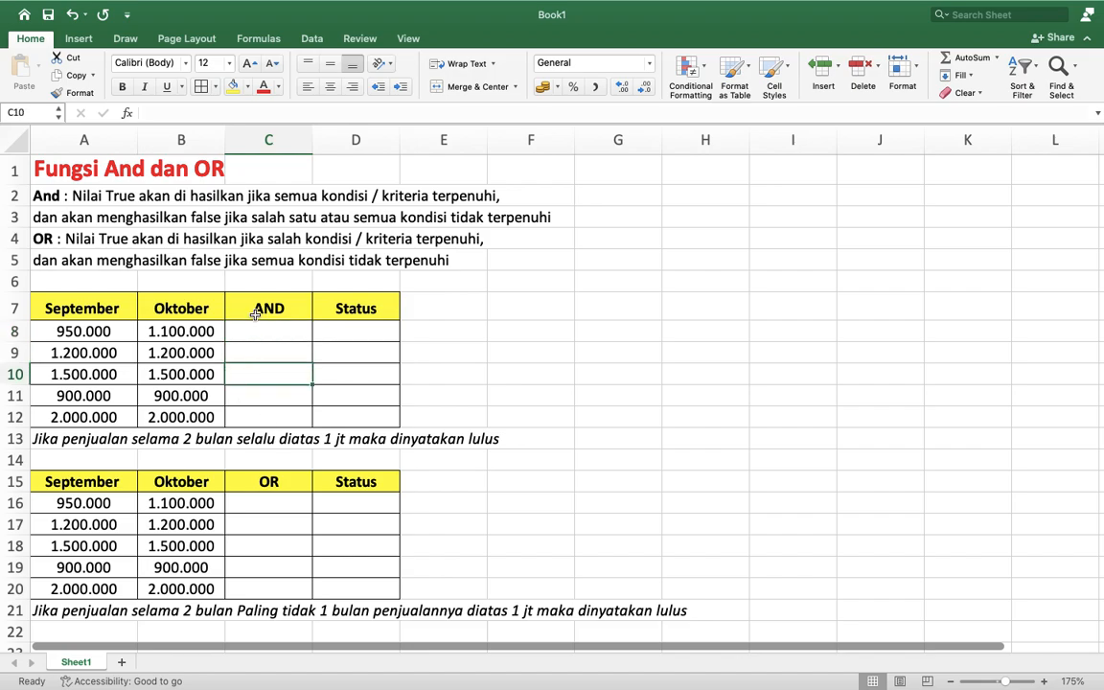
# Start an AND formula in C8 with A8>1000000 as its first condition
pyautogui.click(259, 333)
pyautogui.write('=')
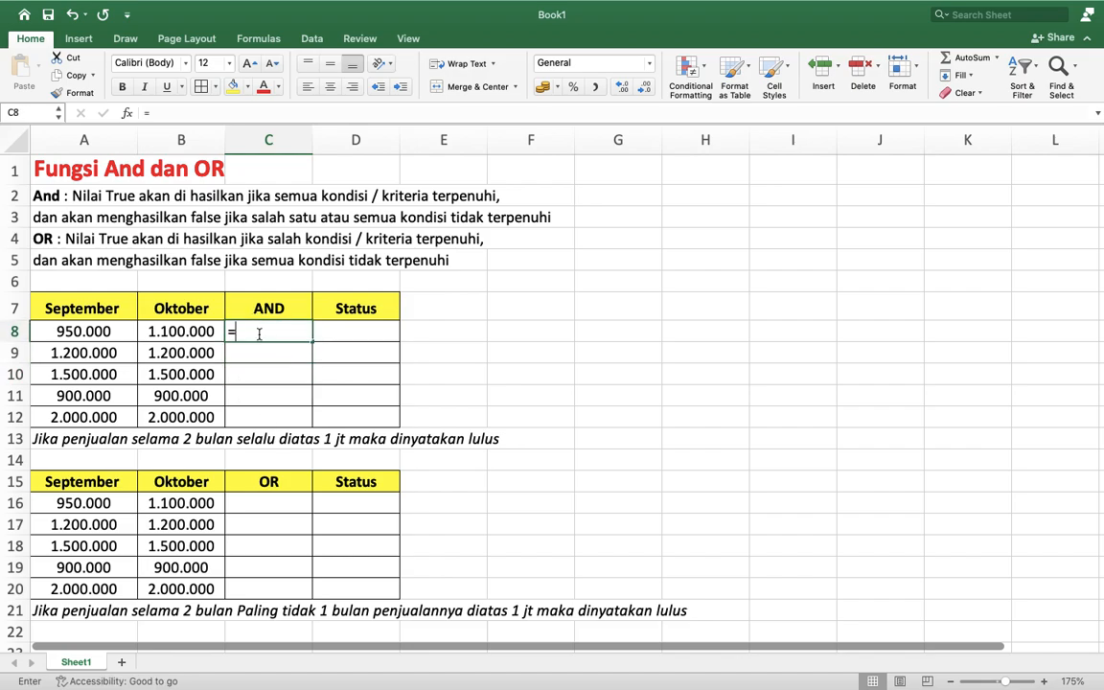
pyautogui.write('an')
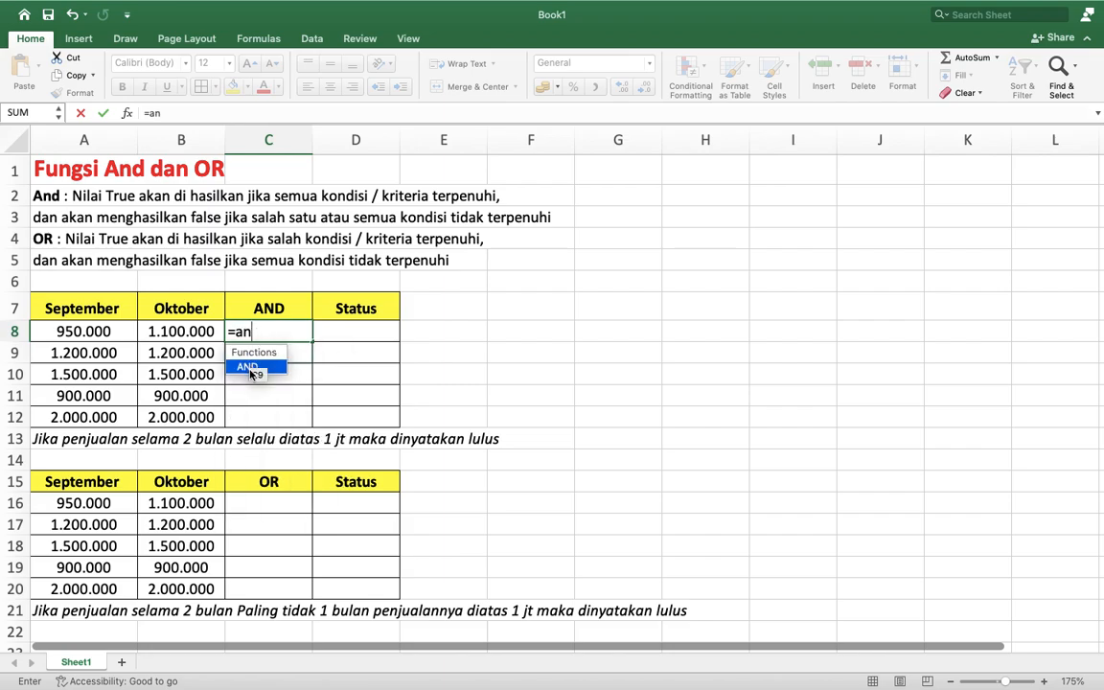
pyautogui.doubleClick(249, 368)
pyautogui.click(248, 367)
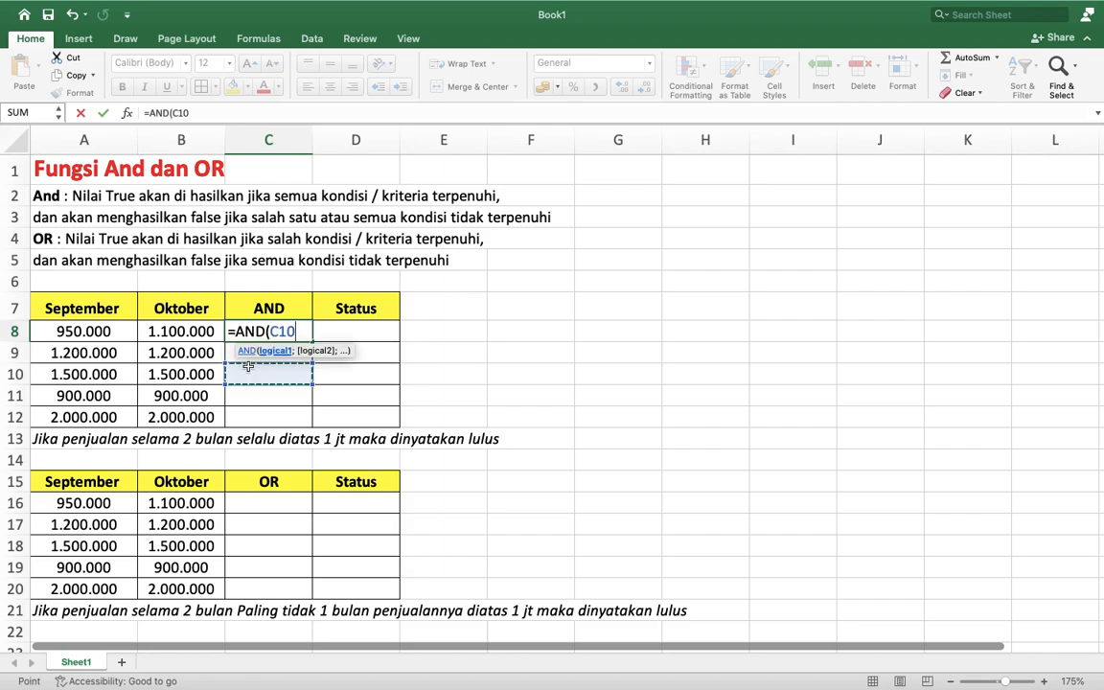
pyautogui.press('BackSpace')
pyautogui.press('BackSpace')
pyautogui.press('BackSpace')
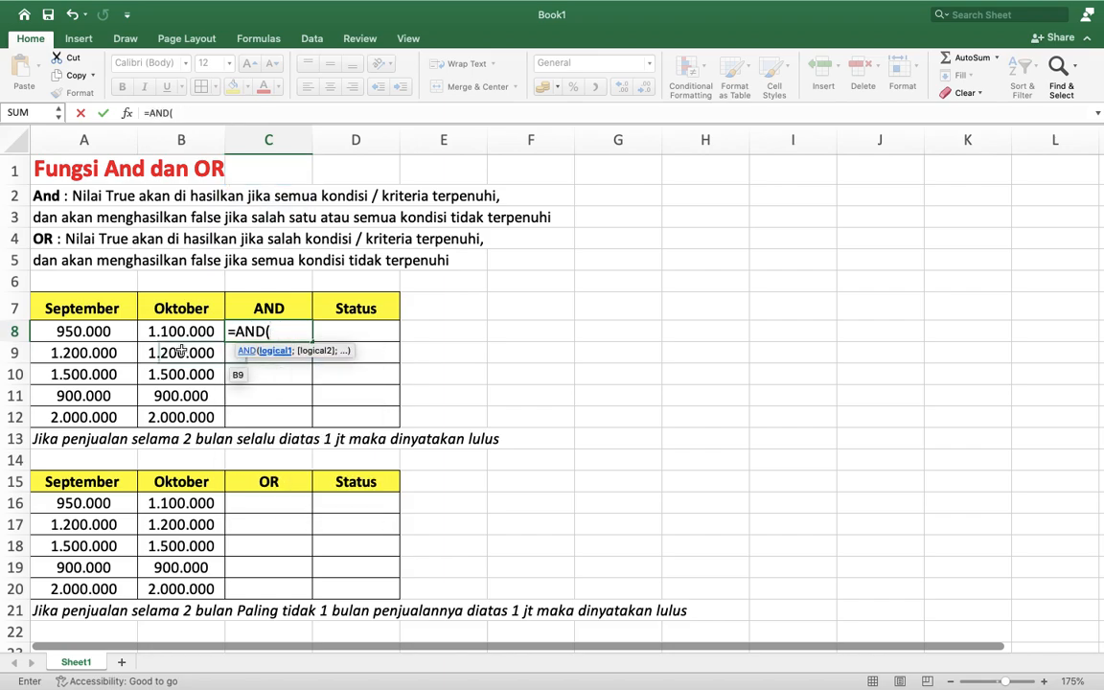
pyautogui.click(73, 335)
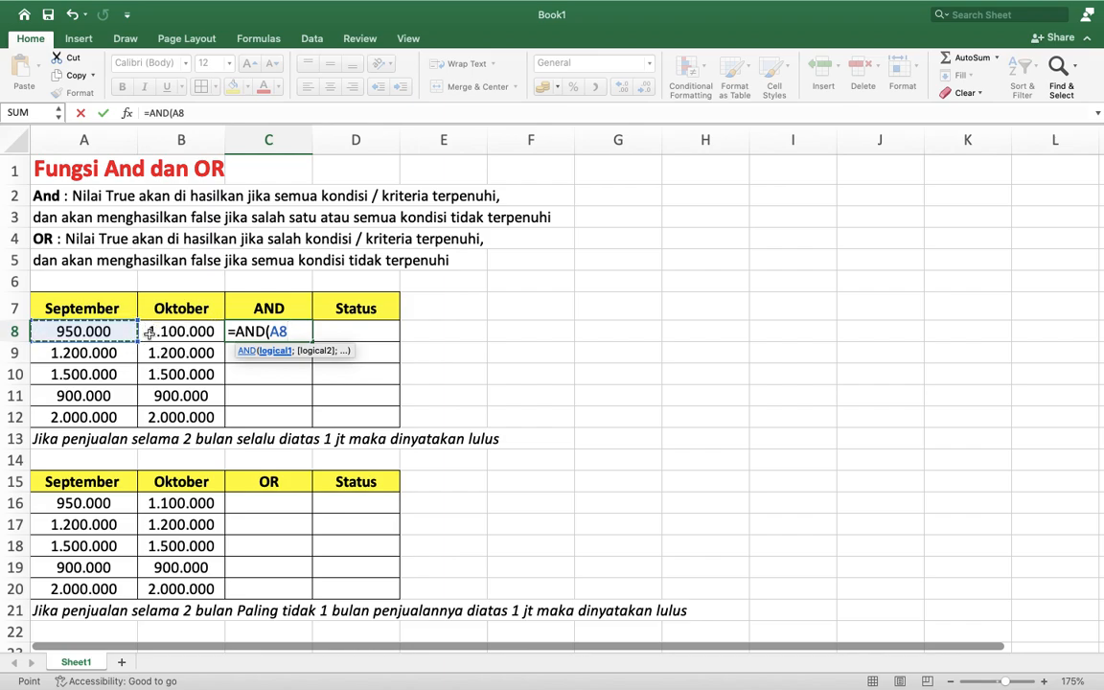
pyautogui.write('>')
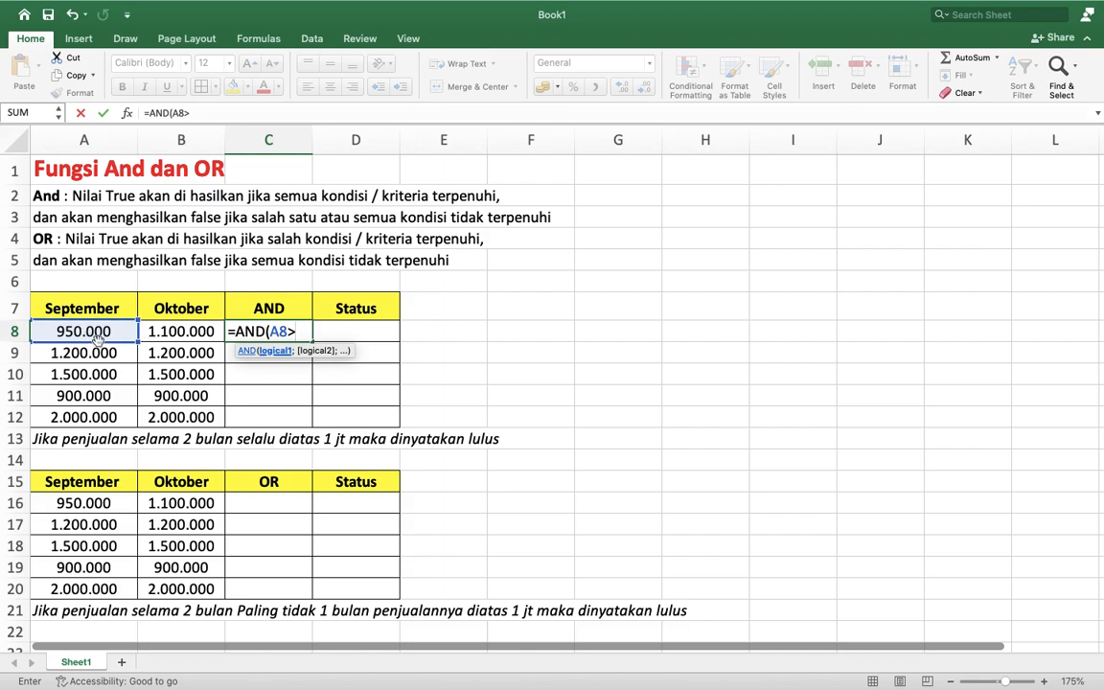
pyautogui.write('1000000')
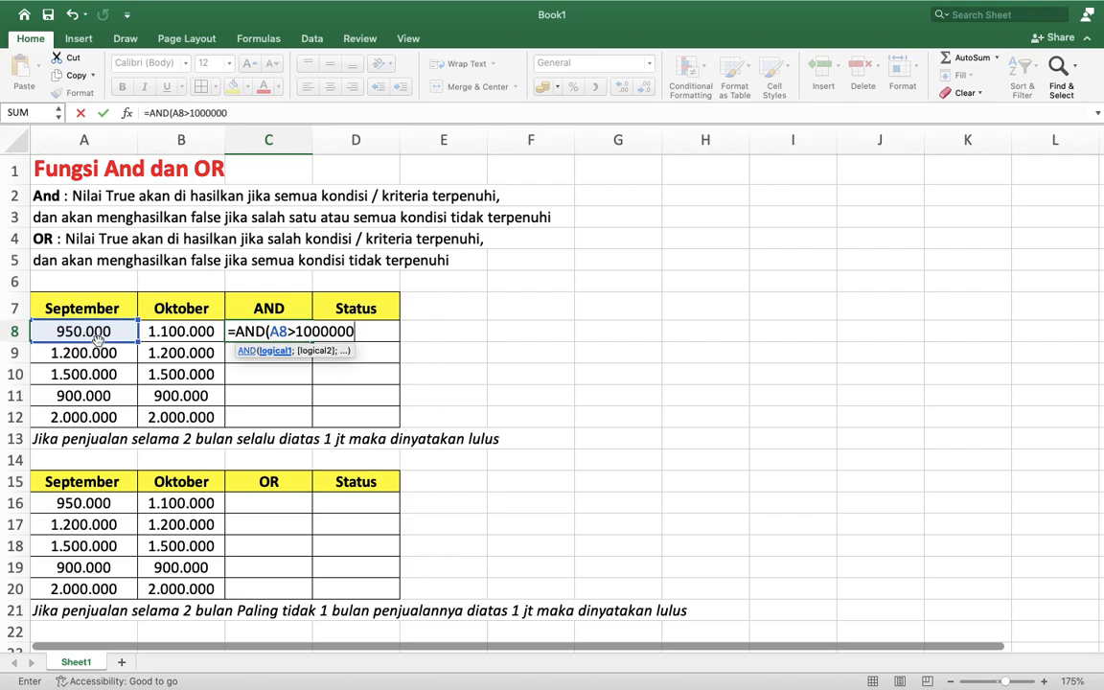
pyautogui.write(';')
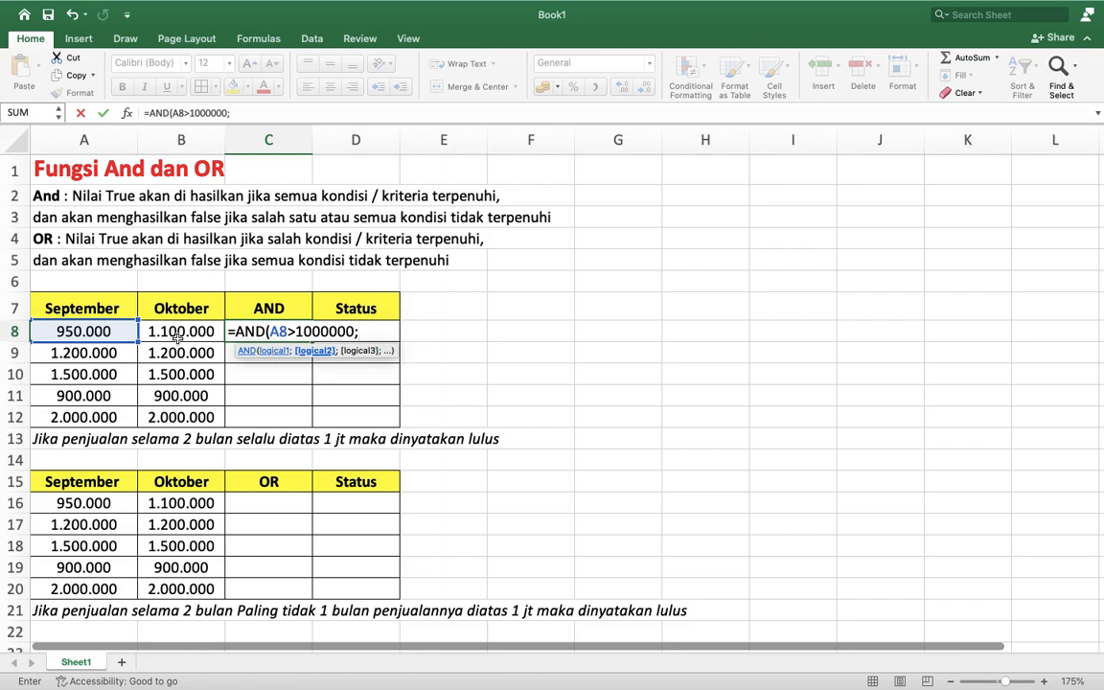
# Complete the AND formula in C8 with the second condition B8>1000000
pyautogui.click(189, 331)
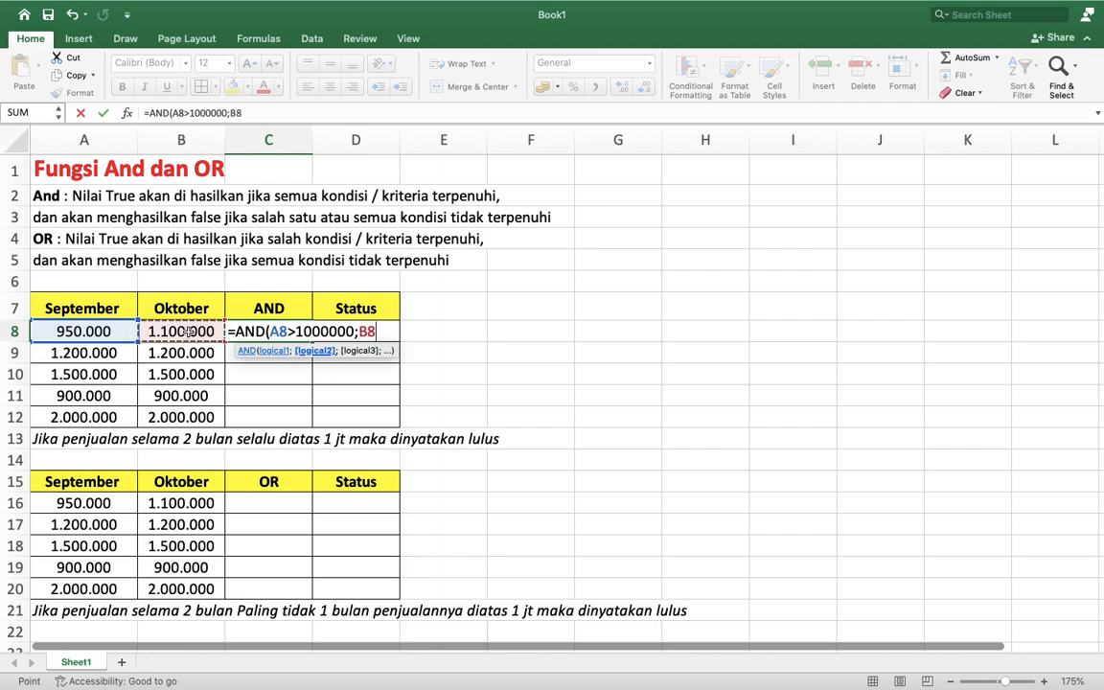
pyautogui.write('>100')
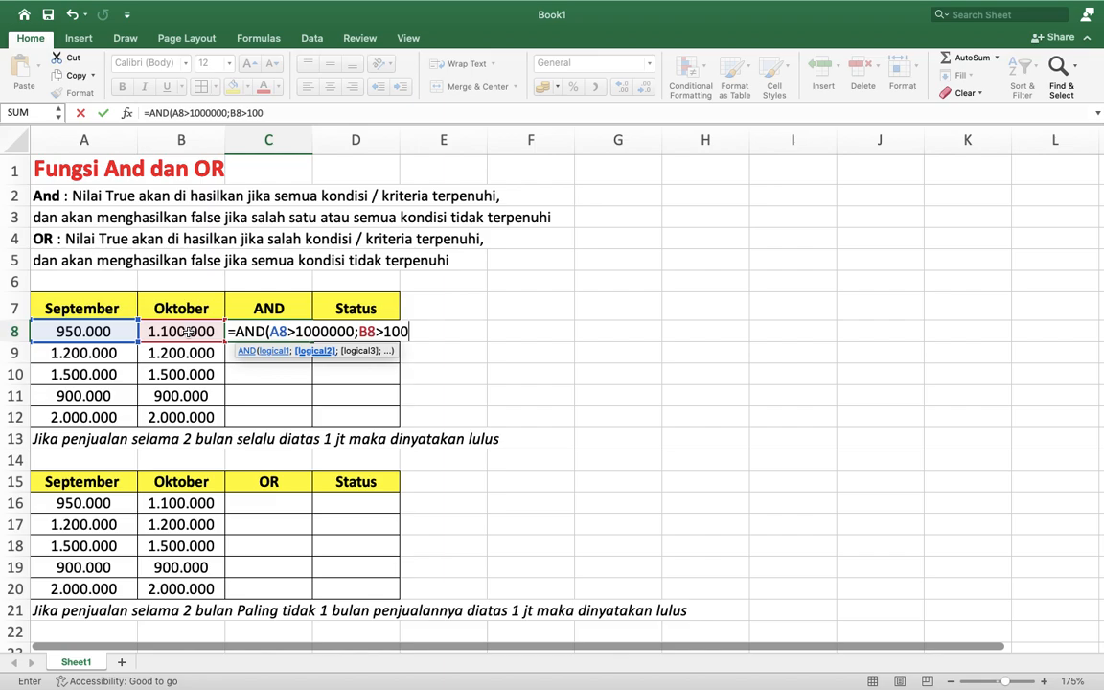
pyautogui.write('0000)')
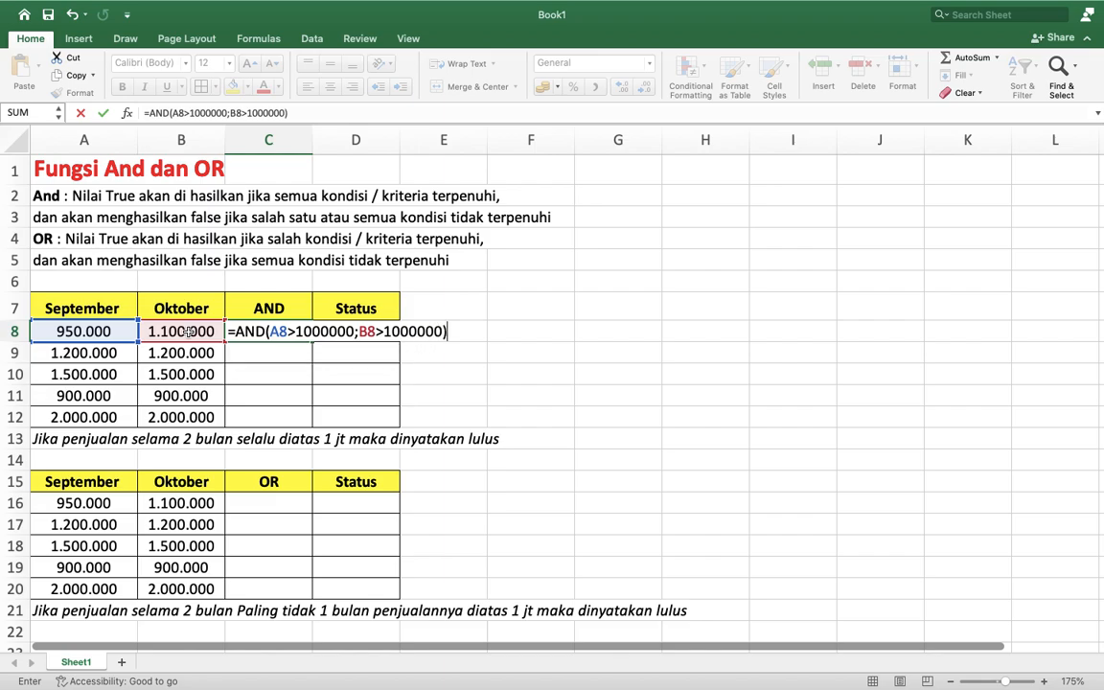
pyautogui.press('Return')
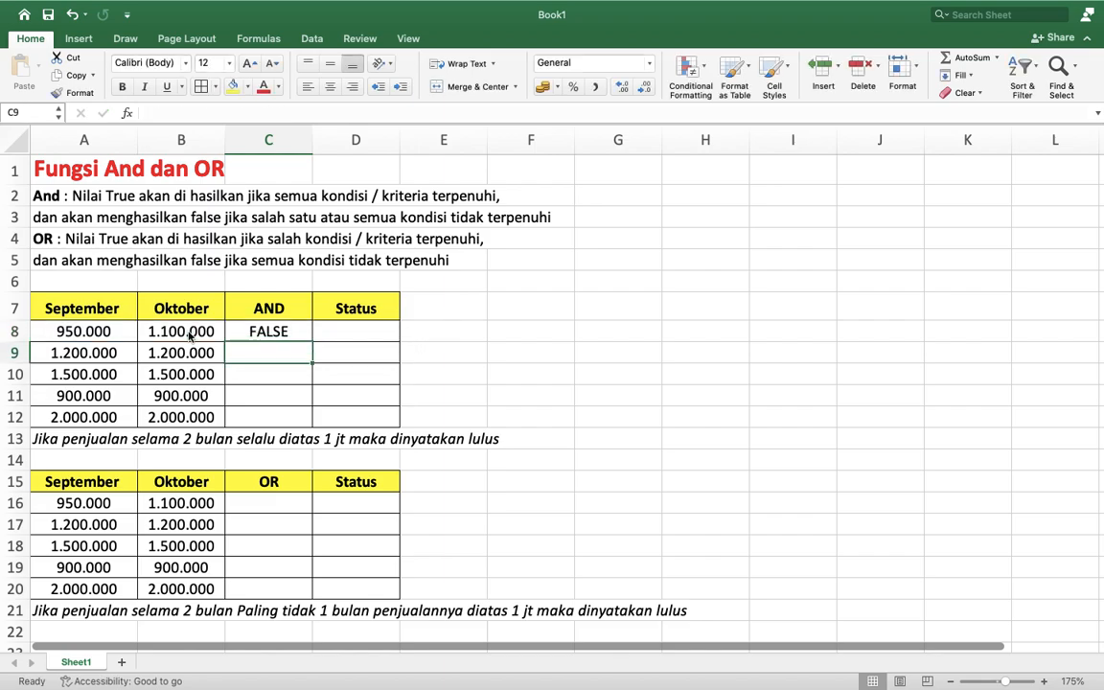
# Fill the AND formula from C8 down through C12
pyautogui.click(282, 331)
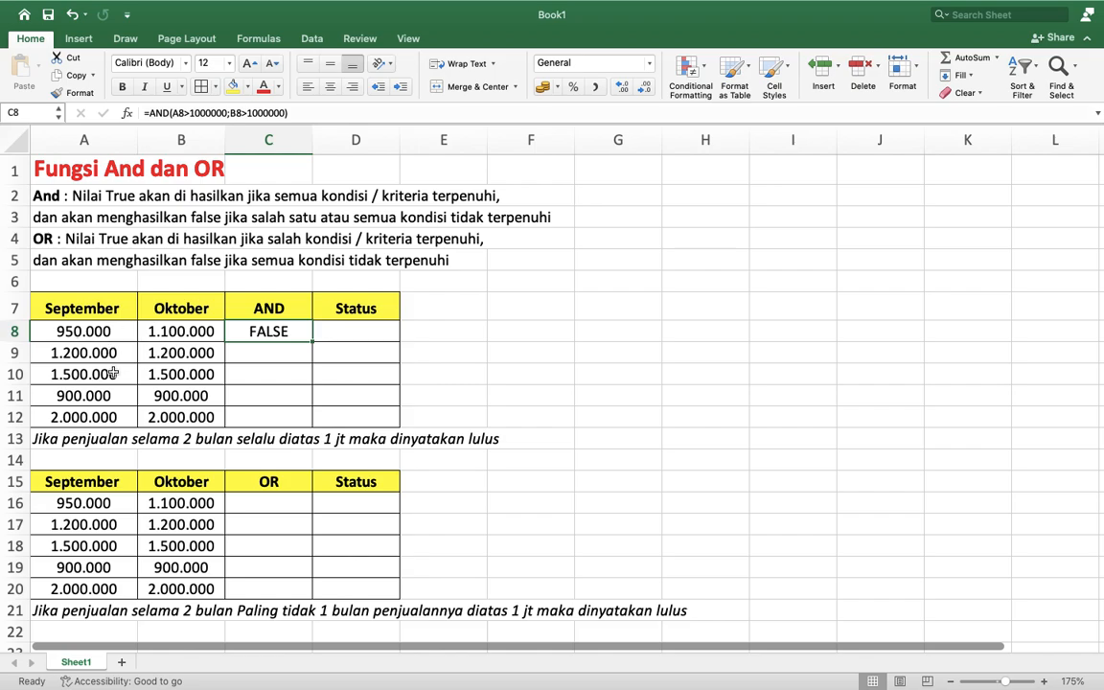
pyautogui.doubleClick(264, 328)
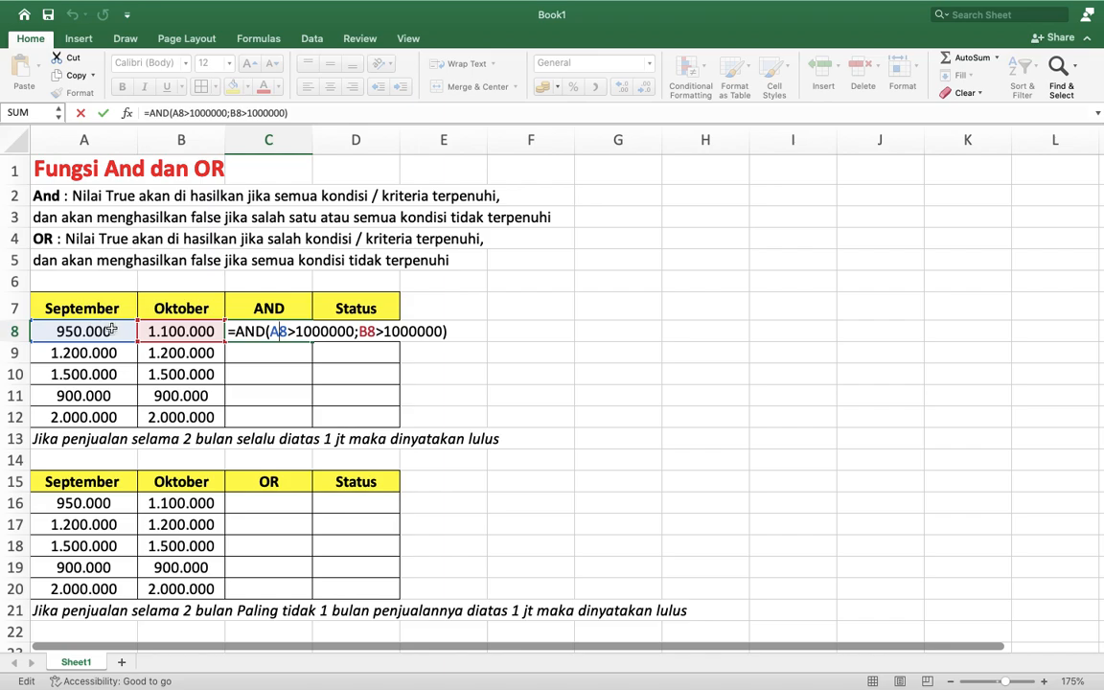
pyautogui.press('Return')
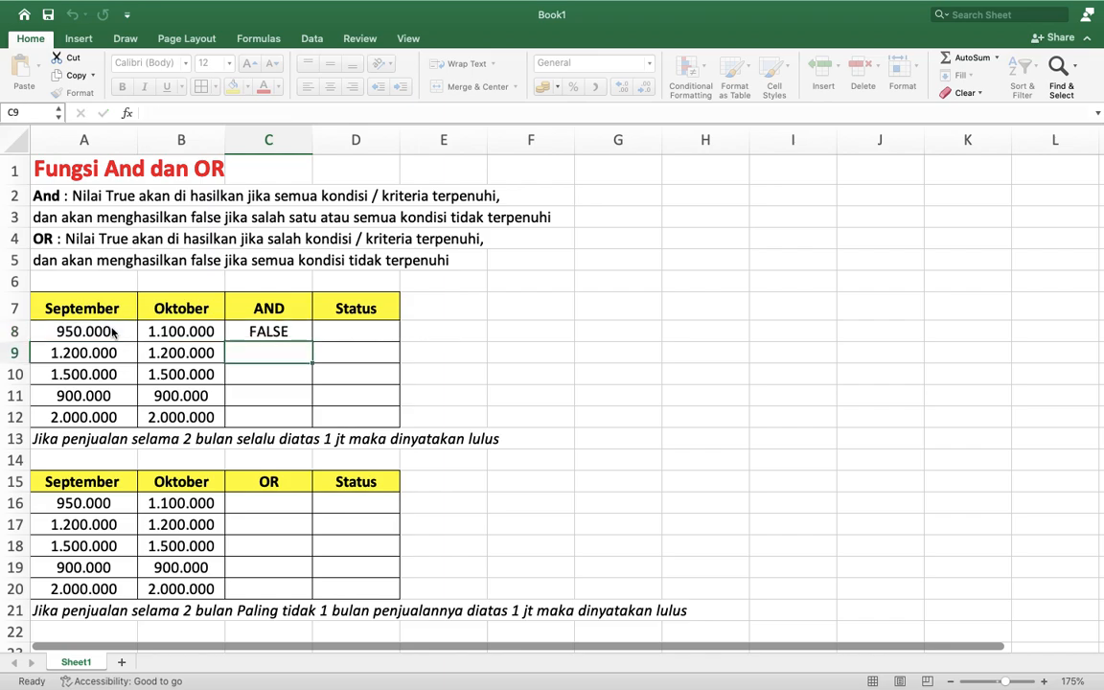
pyautogui.click(293, 325)
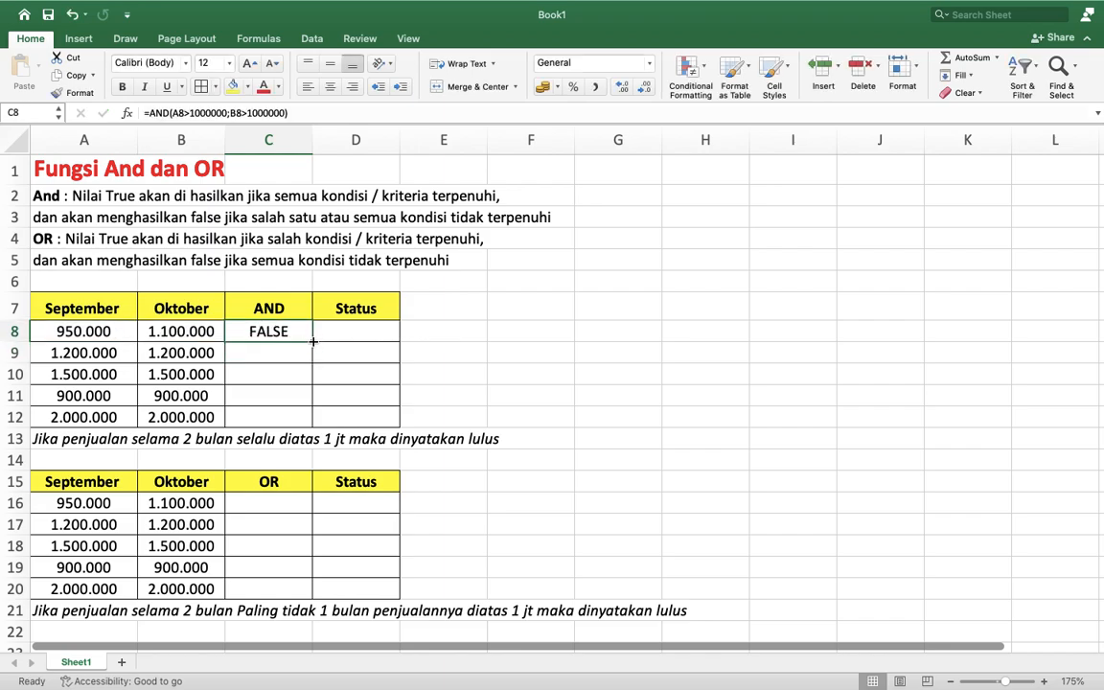
pyautogui.moveTo(312, 341); pyautogui.dragTo(316, 422)
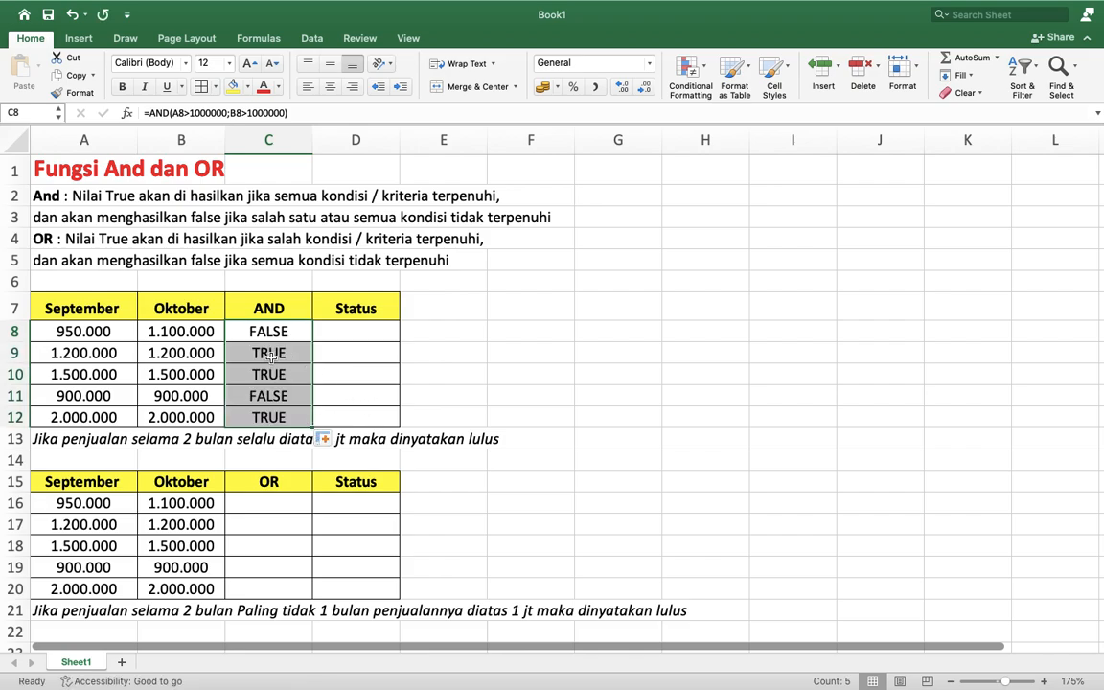
# Compare the sales in rows 9 and 11 with their AND results, and reread the pass criterion below the first table
pyautogui.click(92, 355)
pyautogui.click(165, 355)
pyautogui.click(98, 354)
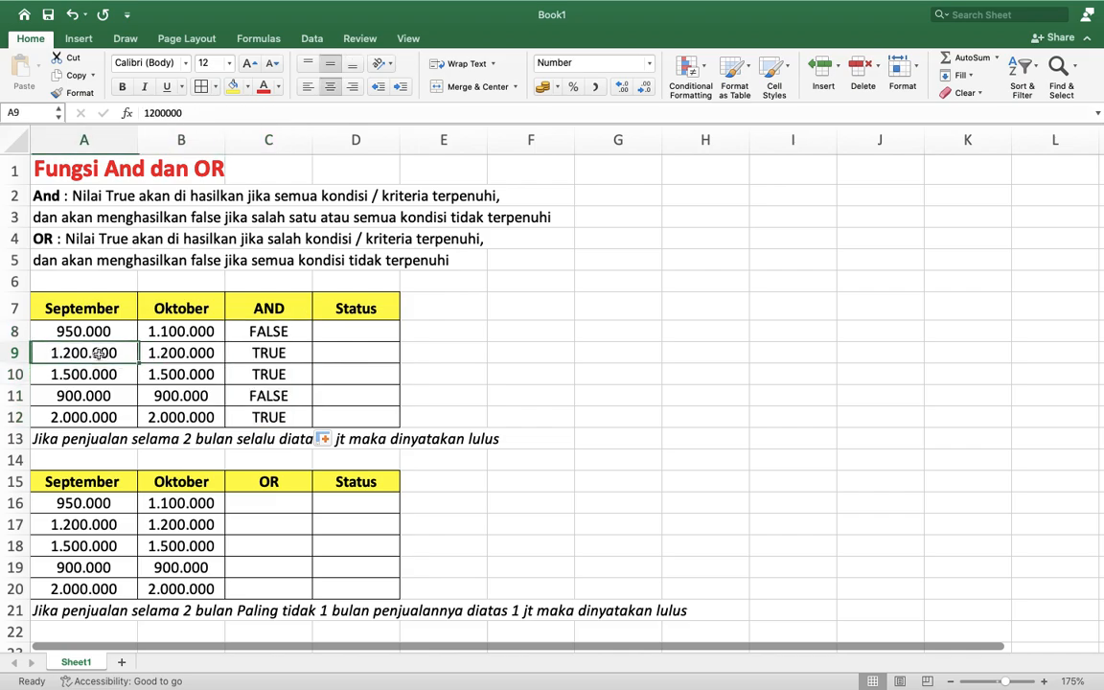
pyautogui.click(165, 356)
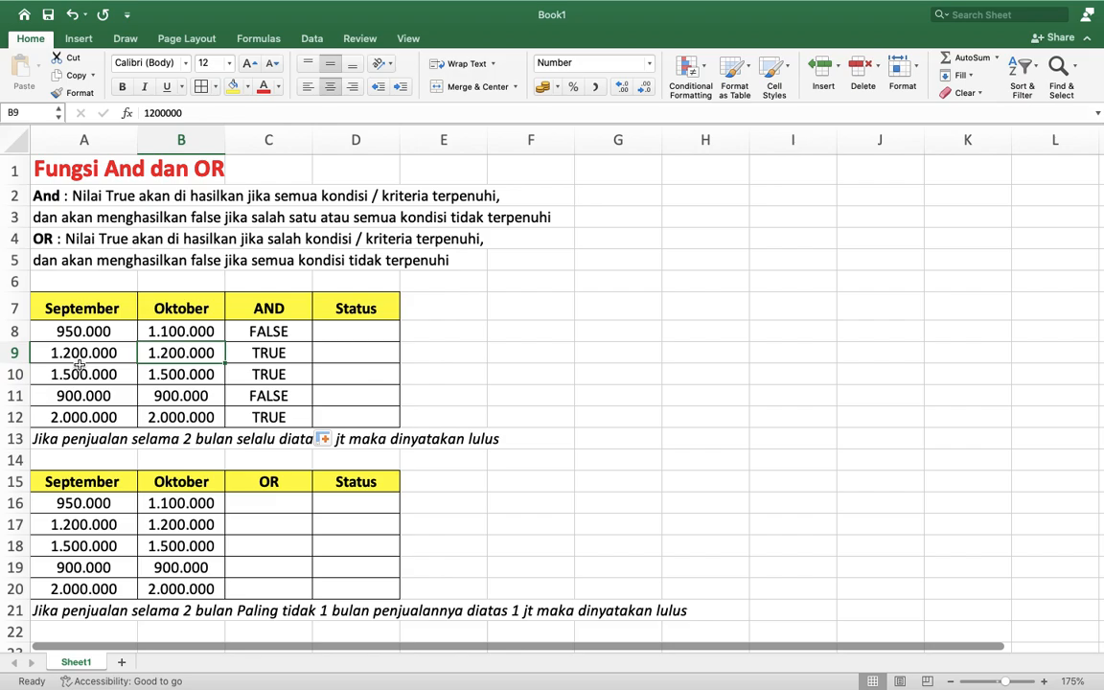
pyautogui.click(268, 395)
pyautogui.click(85, 397)
pyautogui.moveTo(84, 399); pyautogui.dragTo(175, 399)
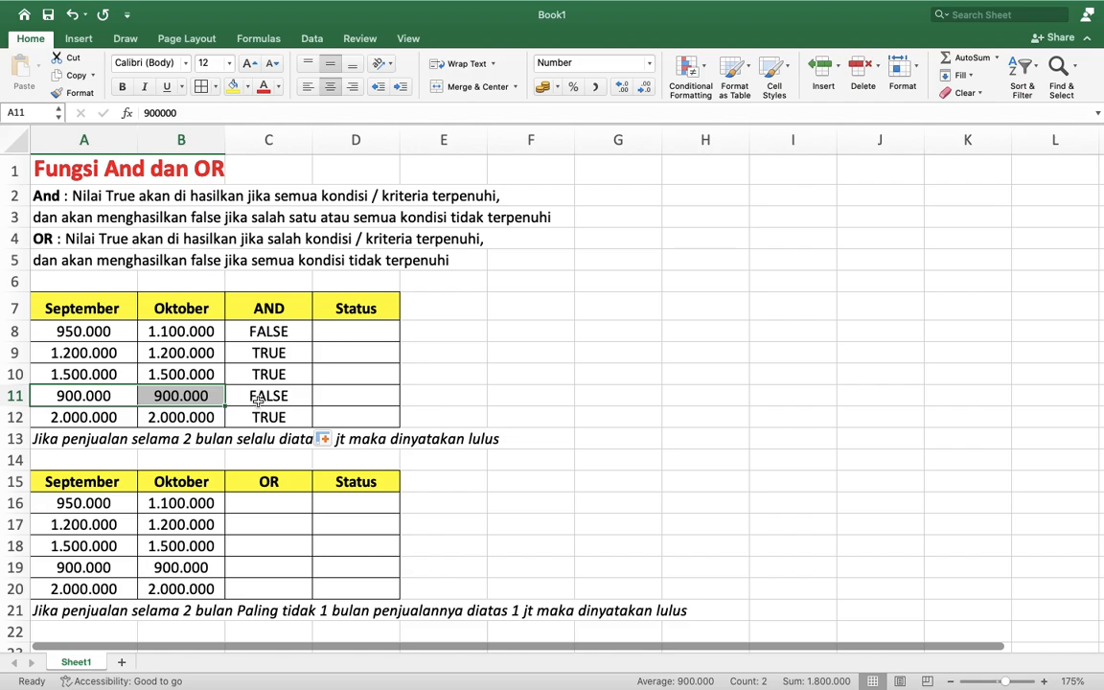
pyautogui.click(356, 329)
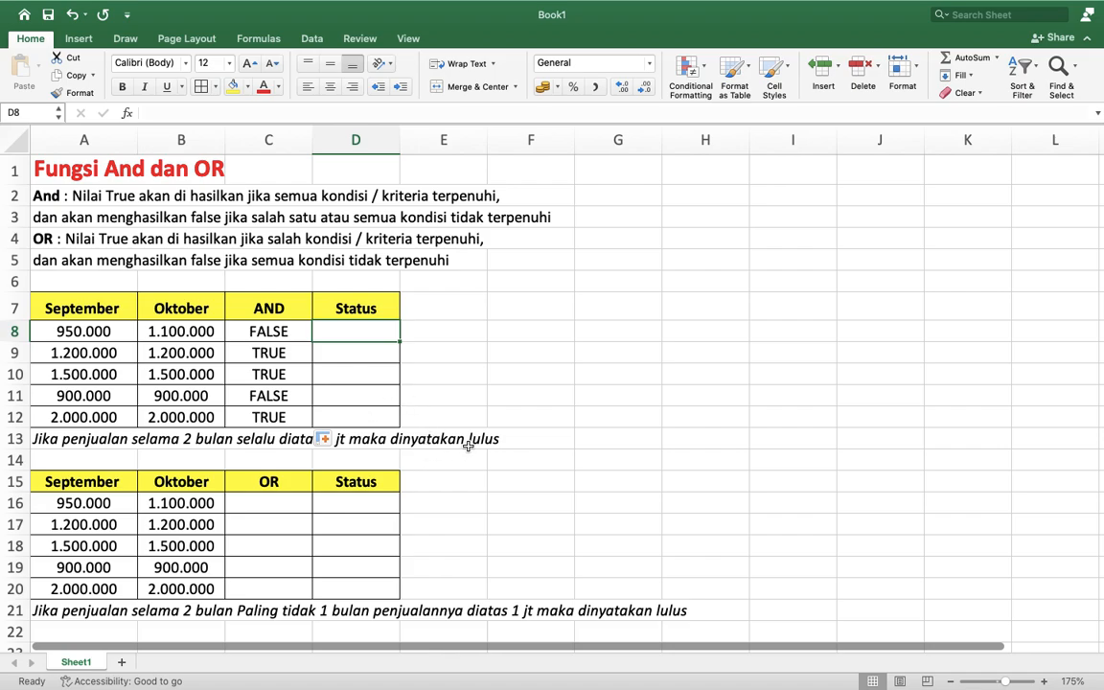
pyautogui.click(216, 457)
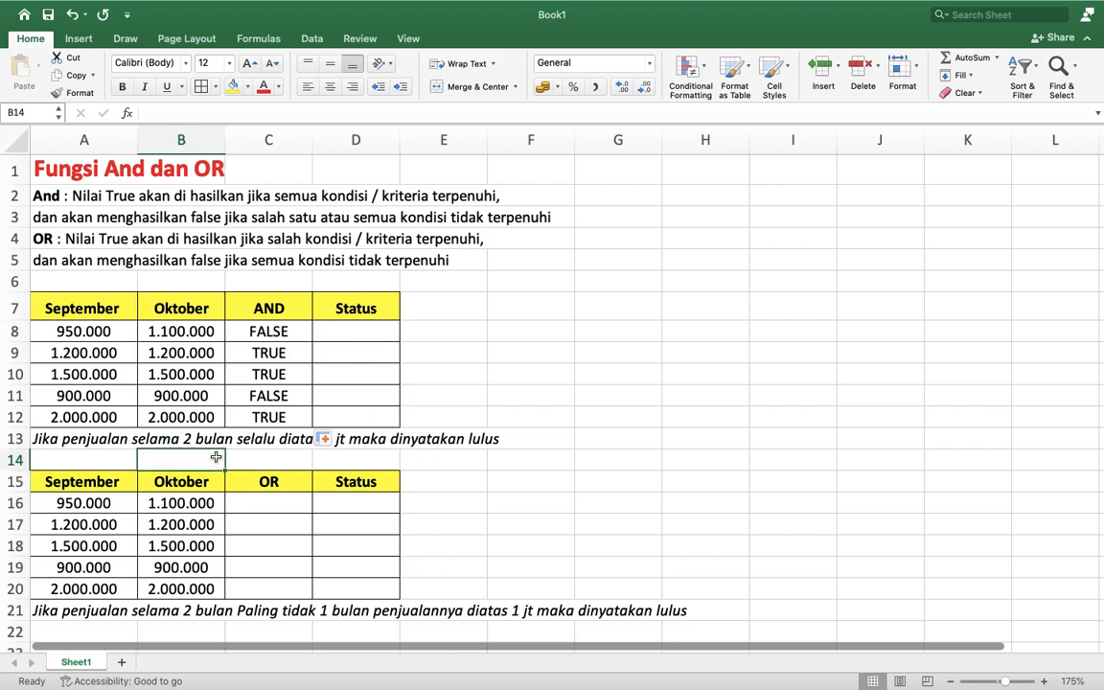
pyautogui.doubleClick(63, 447)
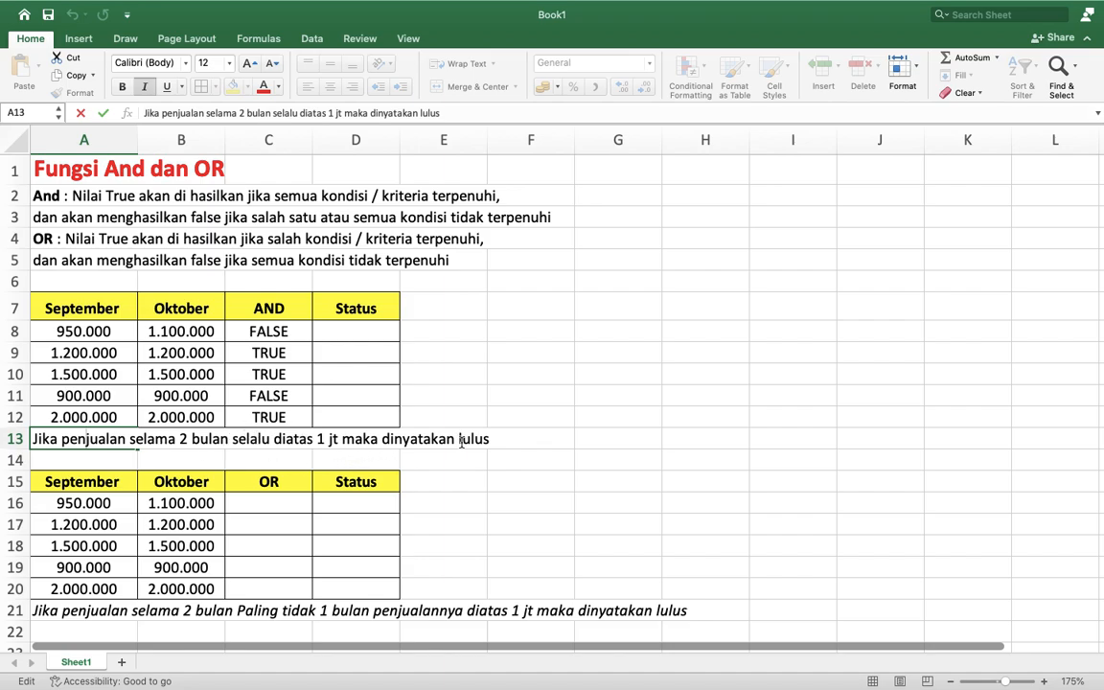
# Start an IF formula in D8 that nests an AND function with A8>1000000 as its first condition
pyautogui.click(345, 329)
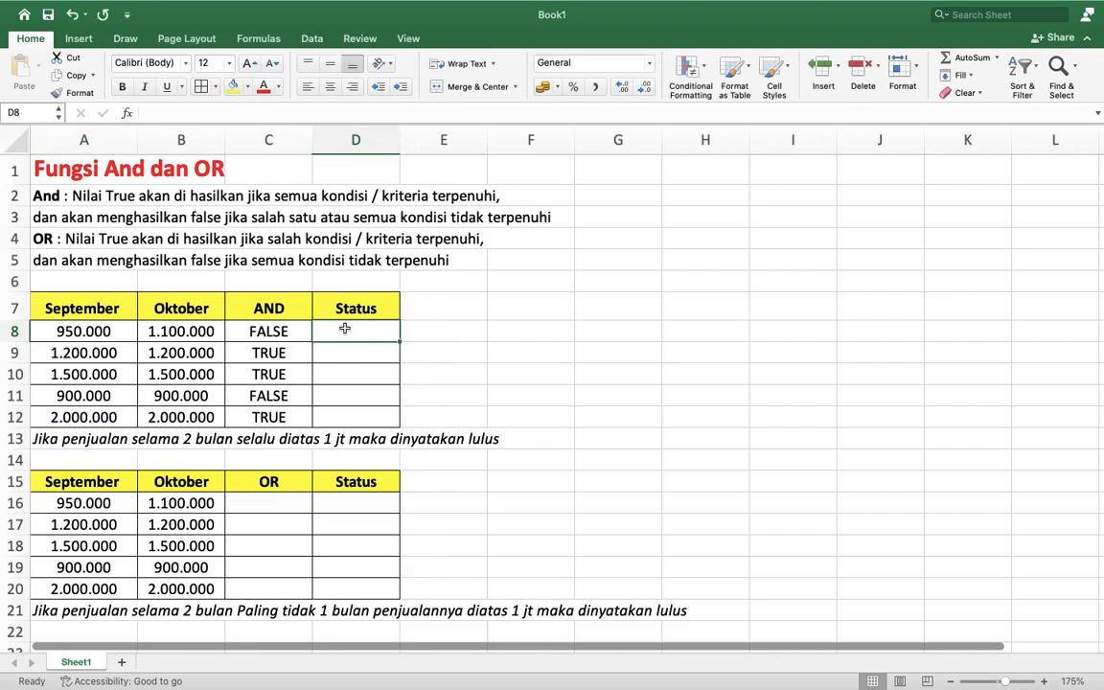
pyautogui.write('=if')
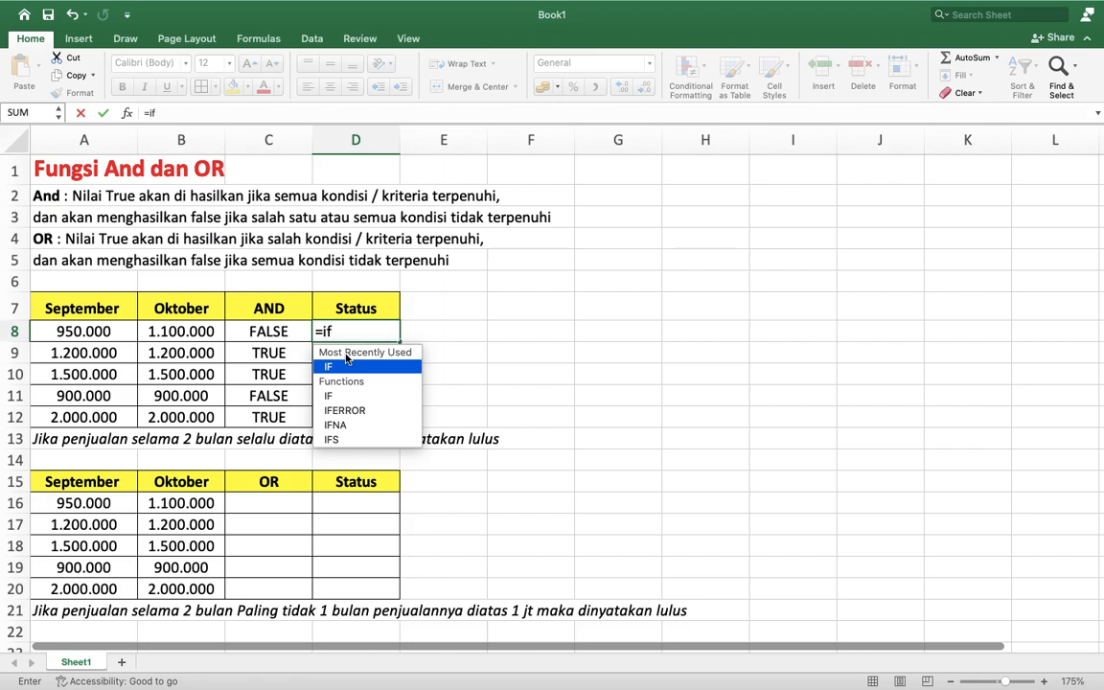
pyautogui.write('(a')
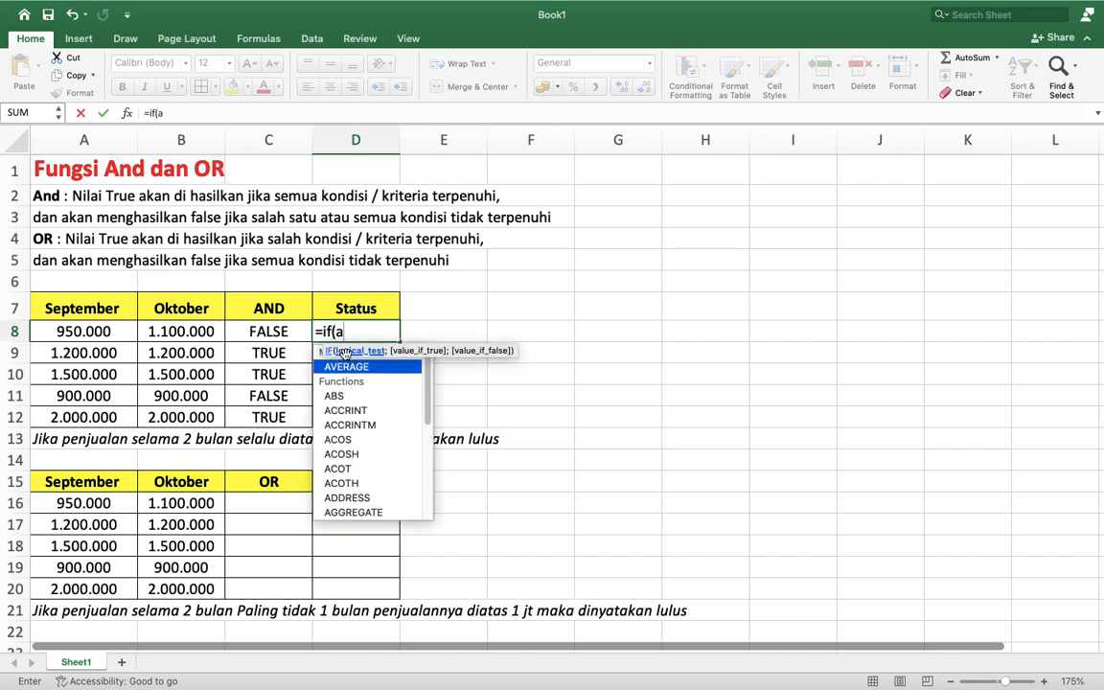
pyautogui.write('nd(')
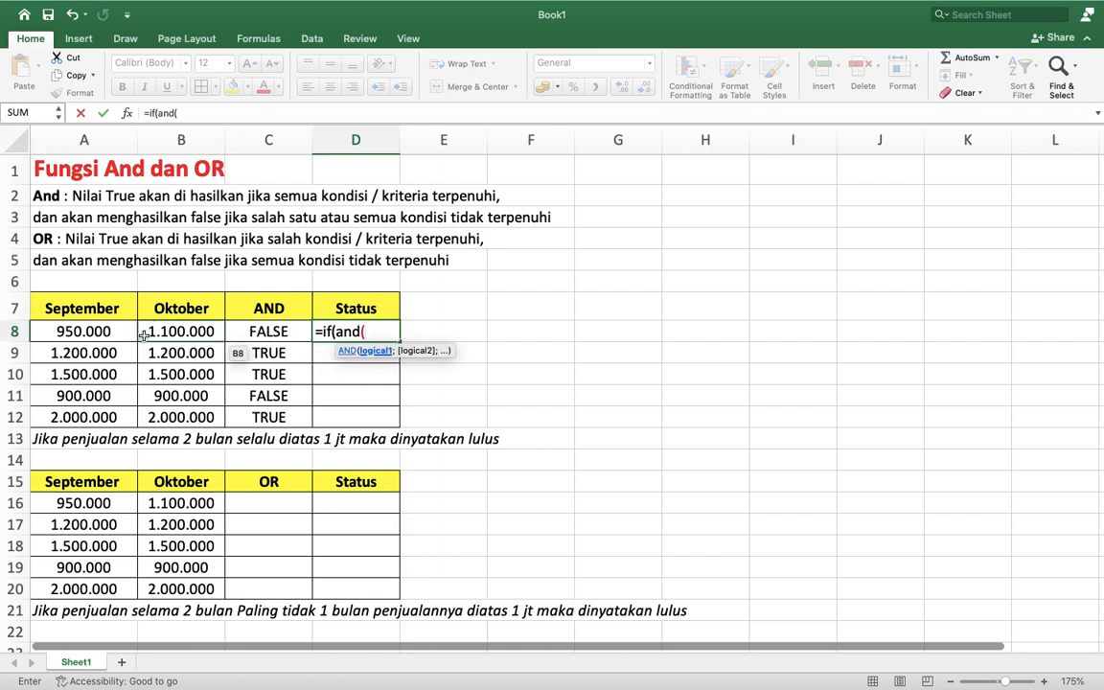
pyautogui.click(63, 332)
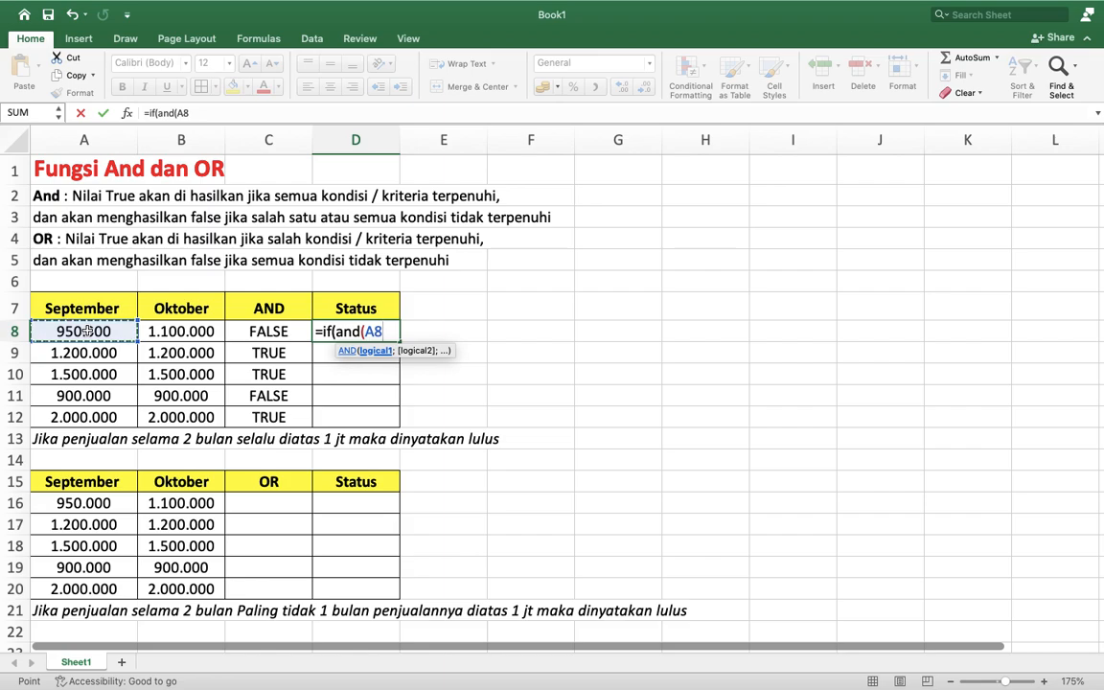
pyautogui.write('>1000000')
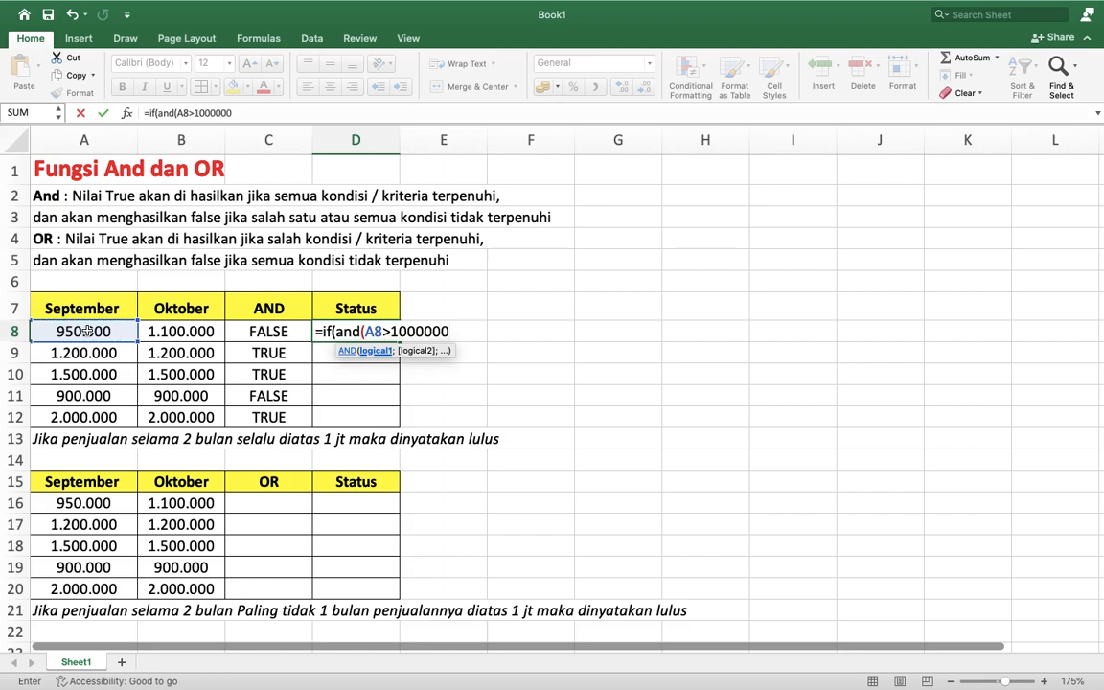
# Add B8>1000000 as the second condition and close the nested AND in D8's formula
pyautogui.write(';')
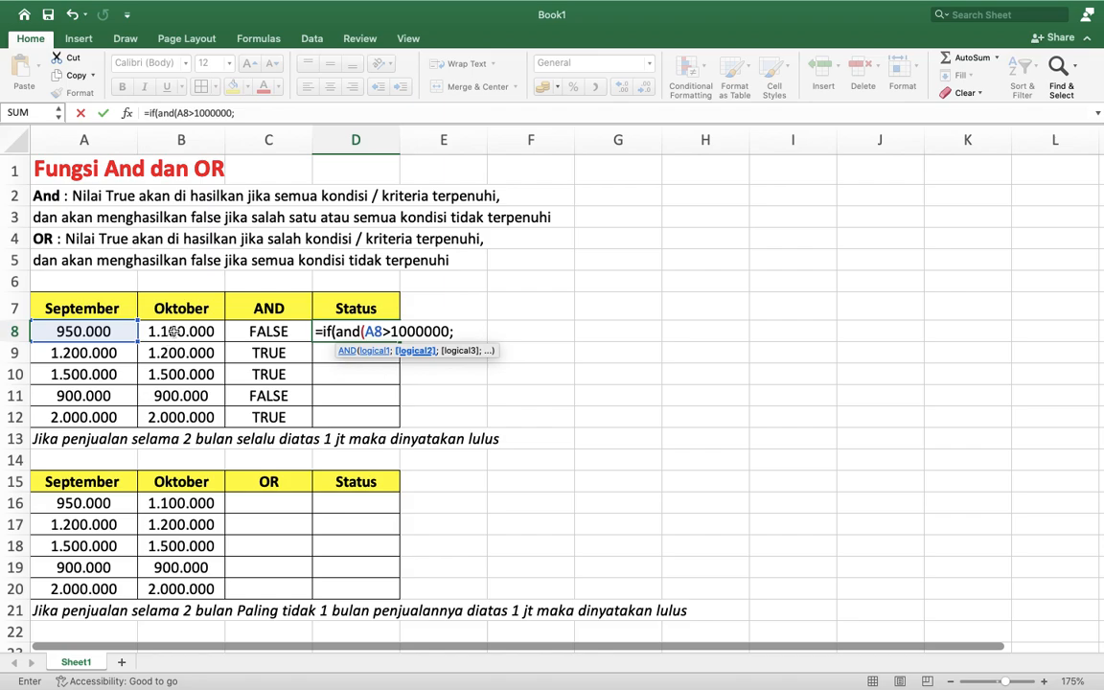
pyautogui.click(173, 329)
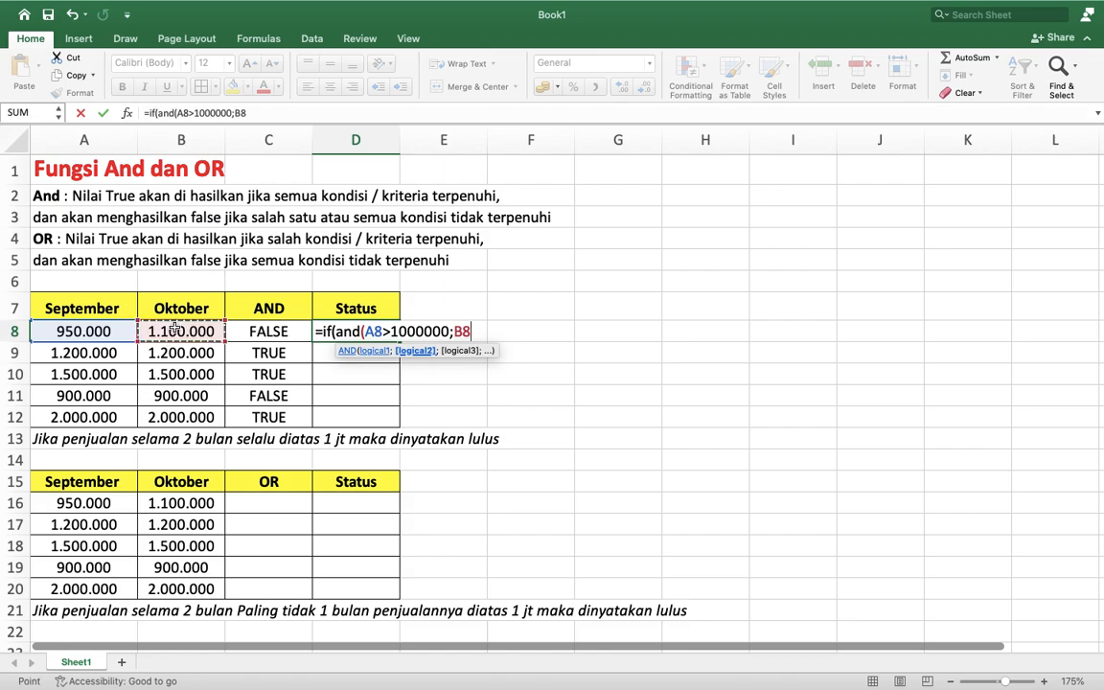
pyautogui.write('>')
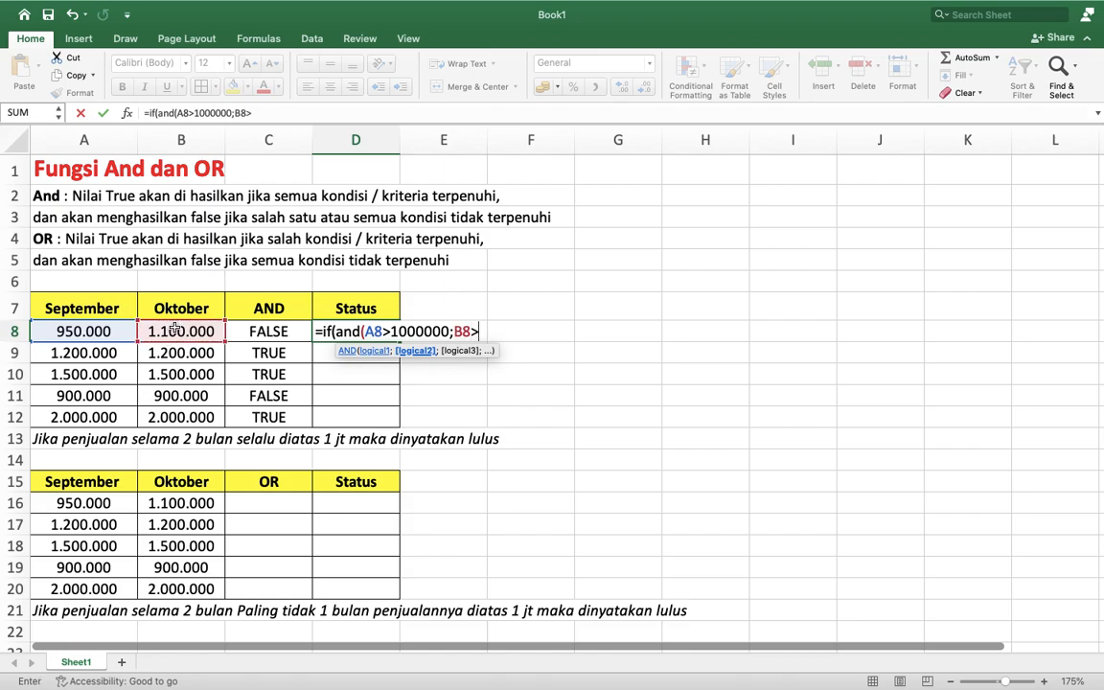
pyautogui.write('100000')
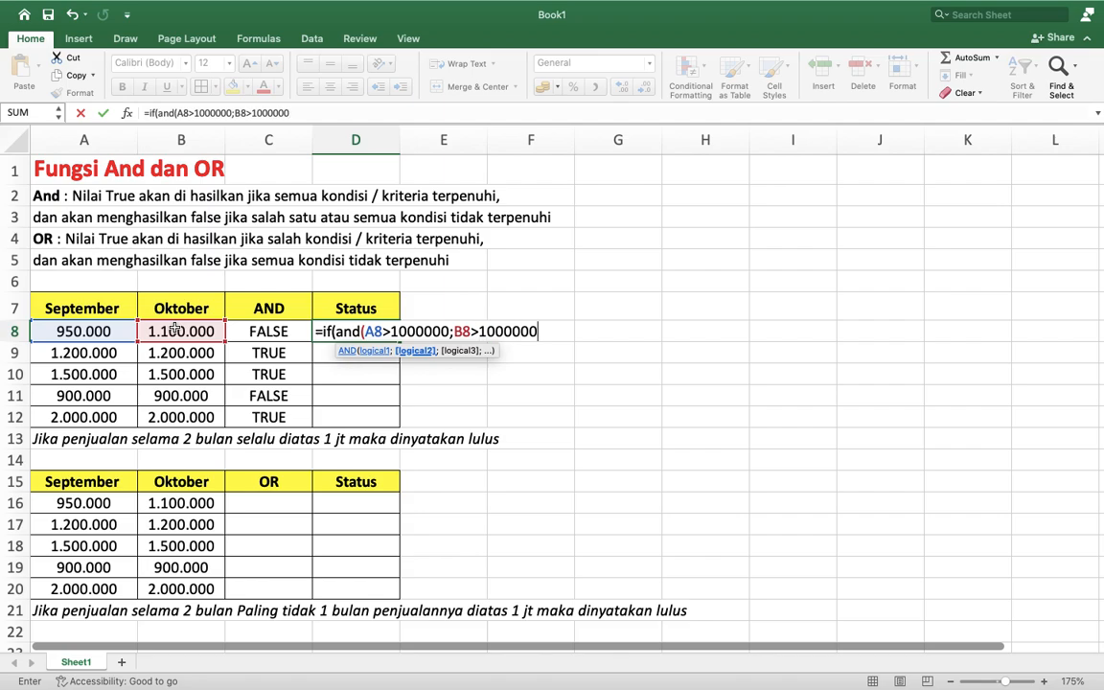
pyautogui.write('0)')
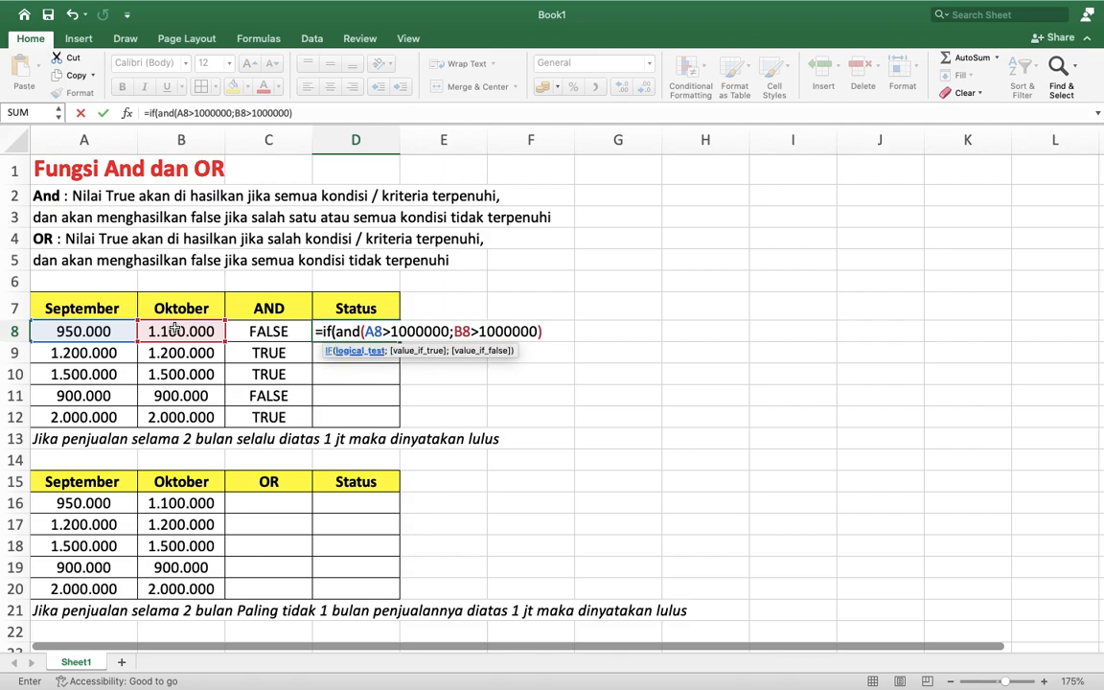
# Complete D8's IF formula with "Lulus" if true and "Tidak Lulus" if false, and fill it down through D12
pyautogui.write(';')
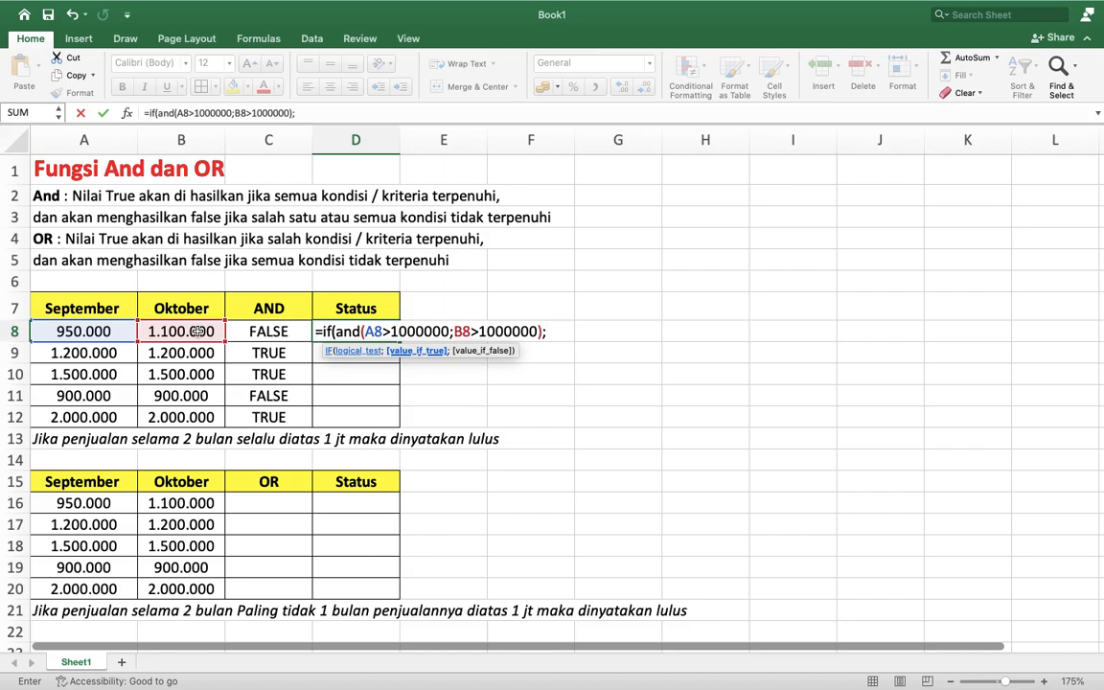
pyautogui.write('"Lulus";')
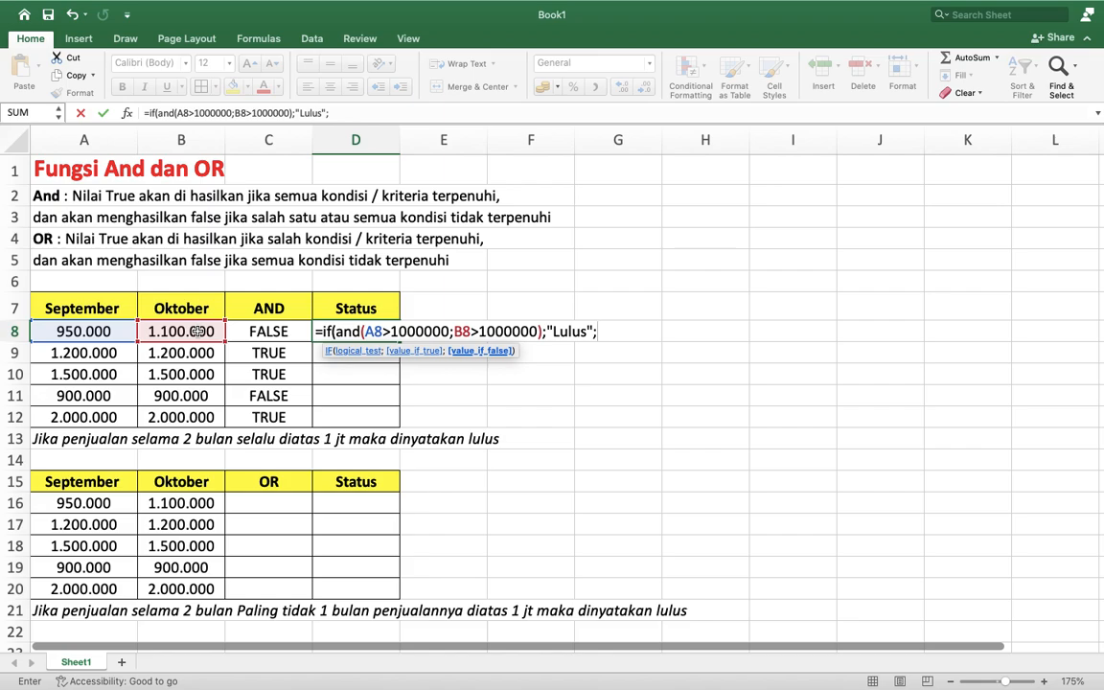
pyautogui.write('"Tidak Lulus')
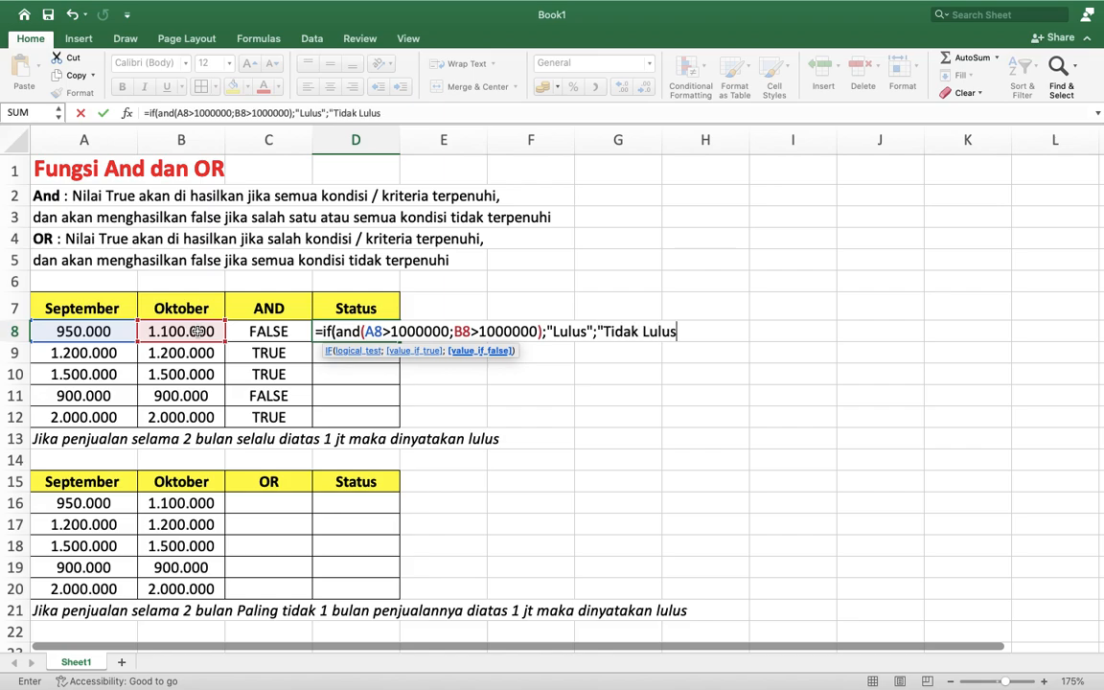
pyautogui.write('")')
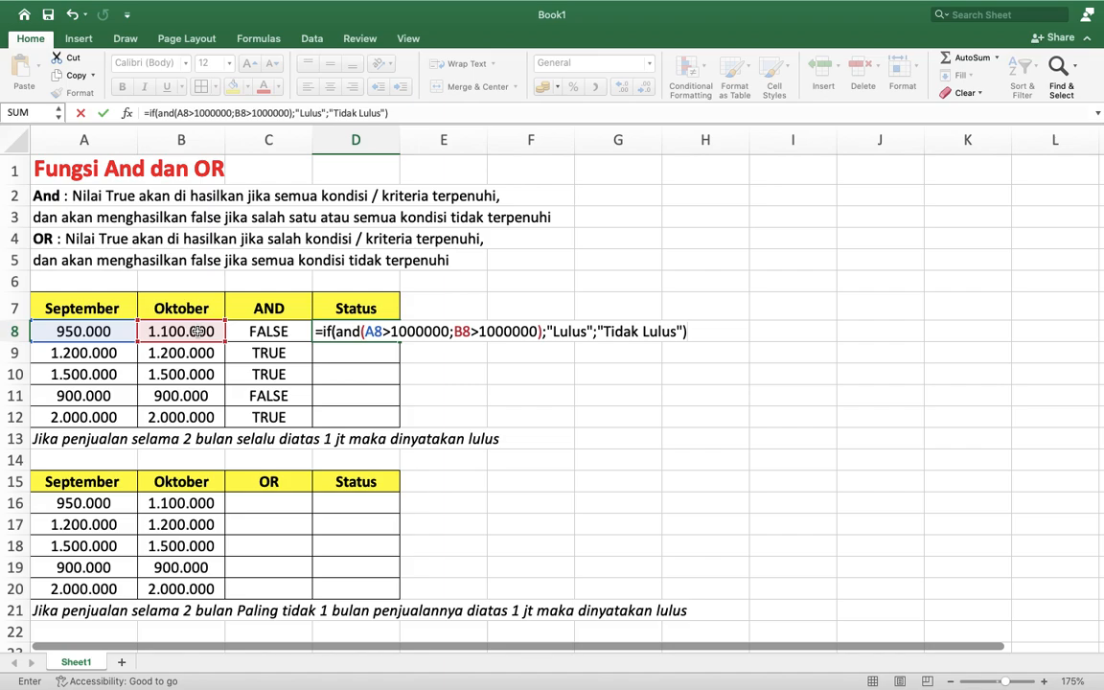
pyautogui.press('Return')
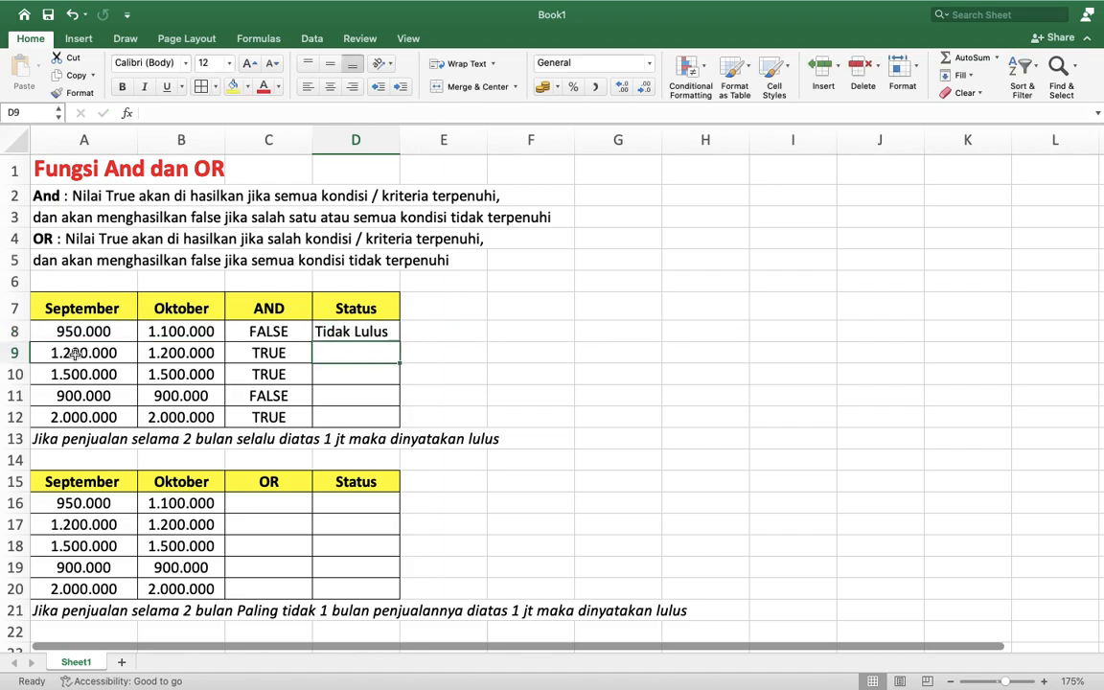
pyautogui.click(355, 335)
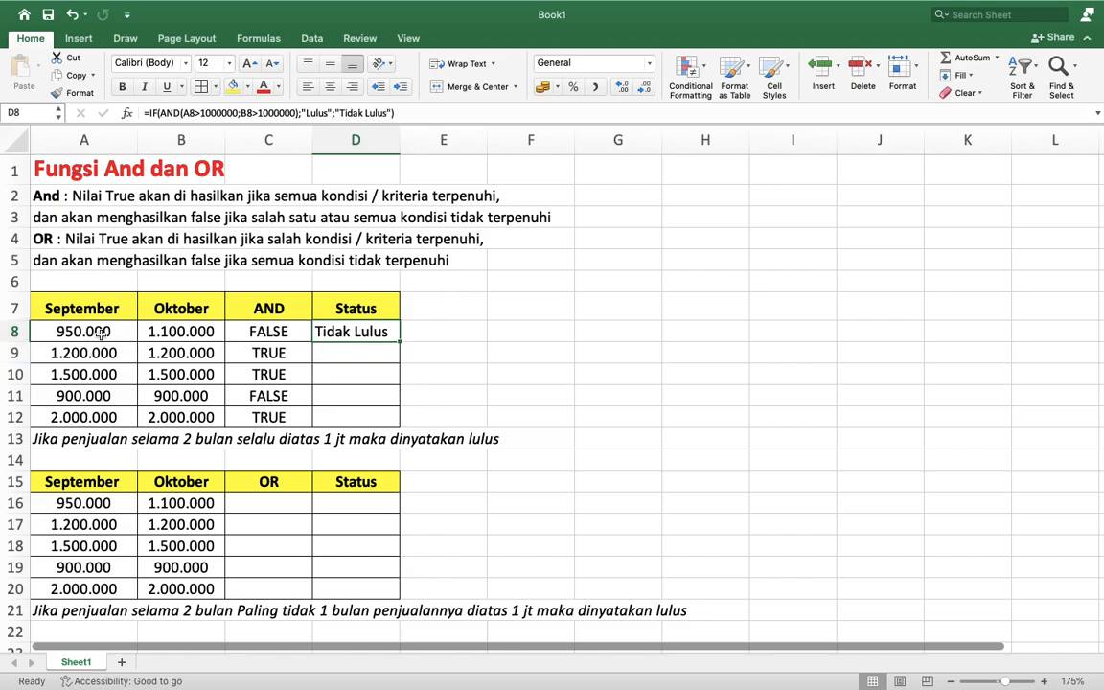
pyautogui.moveTo(400, 342); pyautogui.dragTo(401, 421)
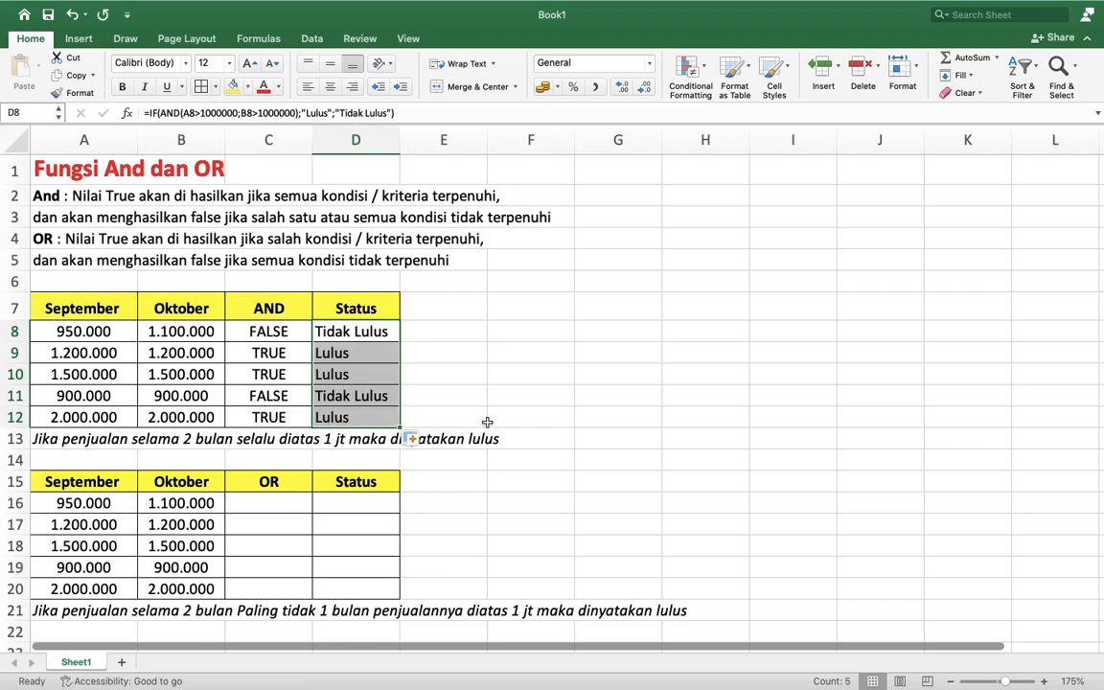
# Compare the sales in rows 9, 10 and 12 with their statuses, and review the IF formula in D8
pyautogui.click(340, 352)
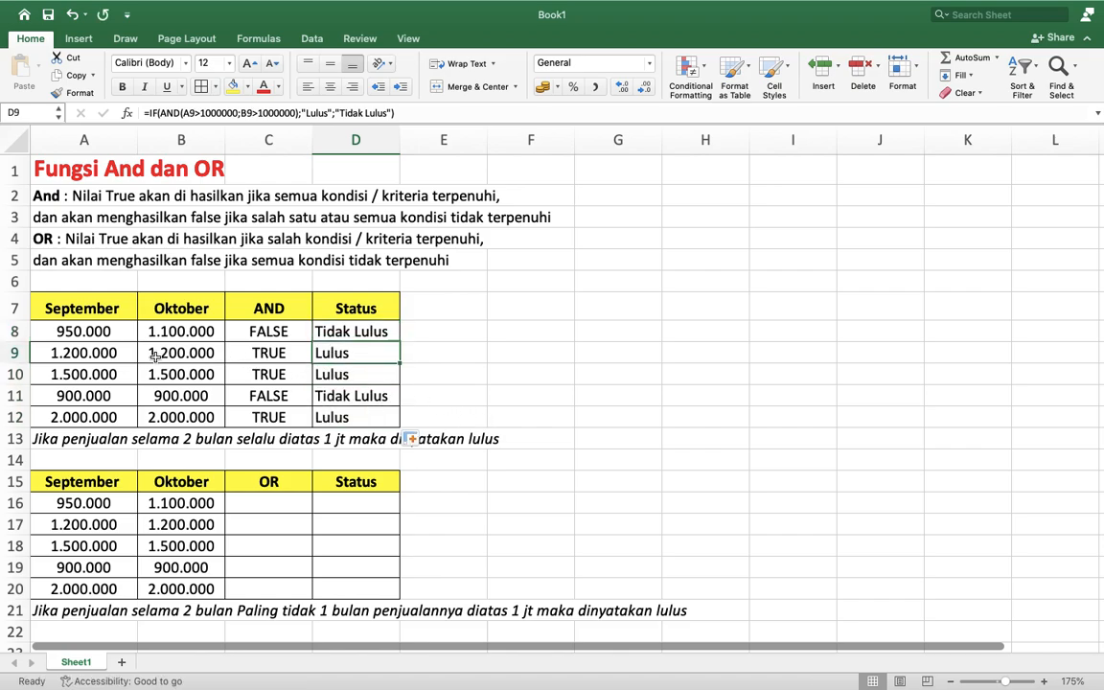
pyautogui.moveTo(94, 354); pyautogui.dragTo(181, 353)
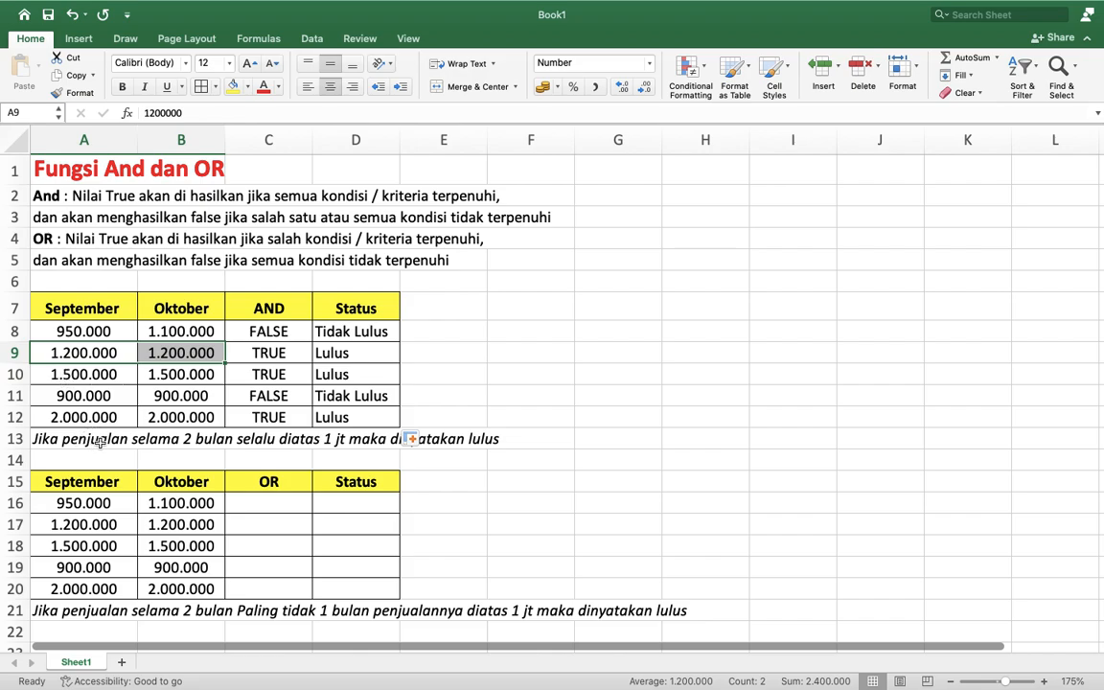
pyautogui.moveTo(94, 375); pyautogui.dragTo(200, 375)
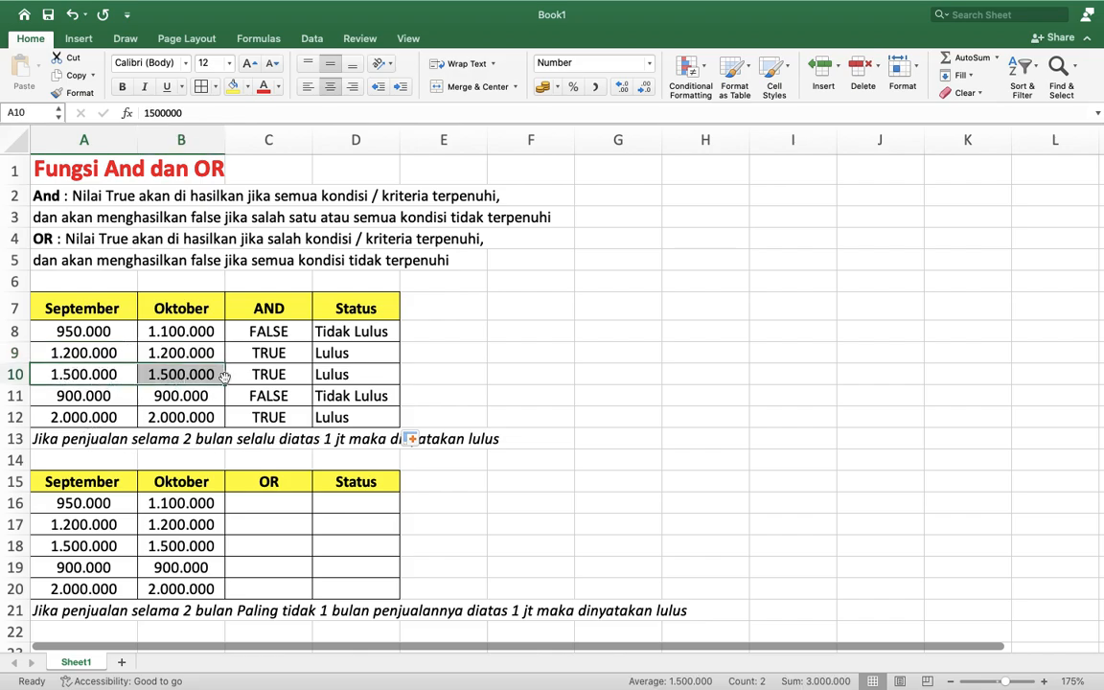
pyautogui.moveTo(106, 417); pyautogui.dragTo(216, 417)
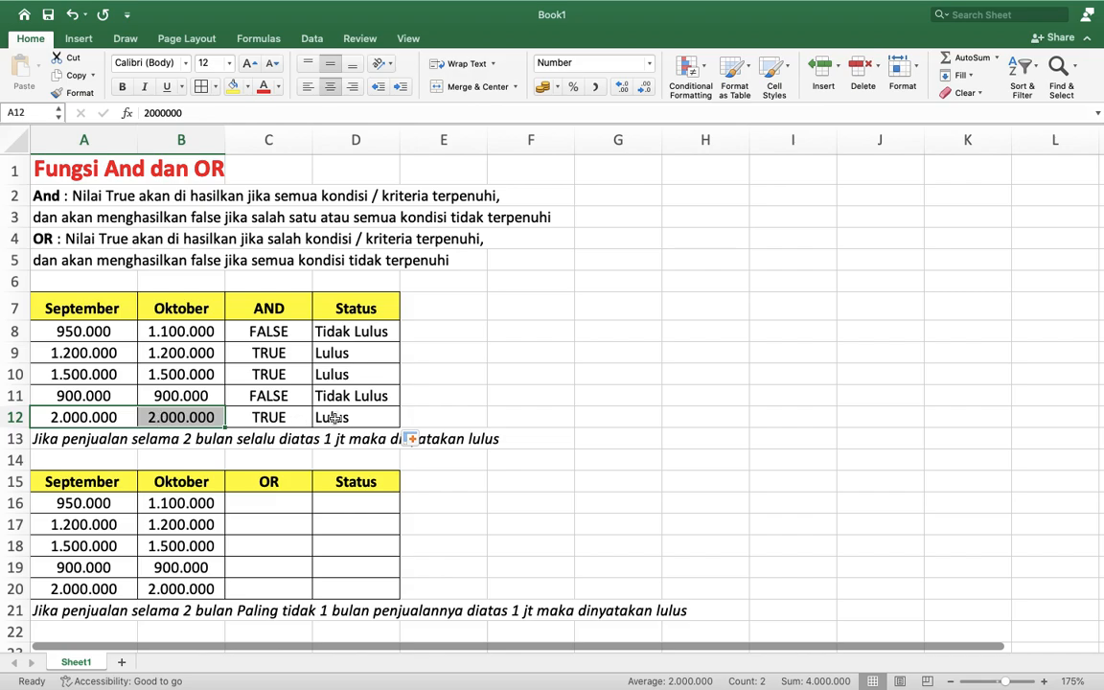
pyautogui.doubleClick(358, 331)
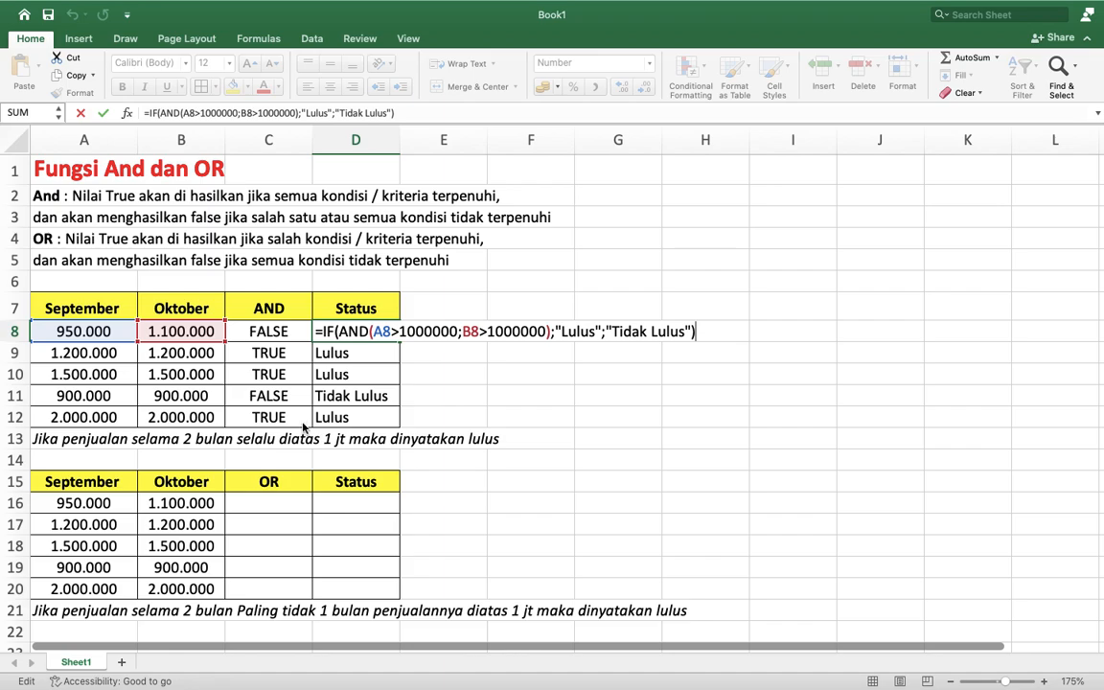
pyautogui.press('Return')
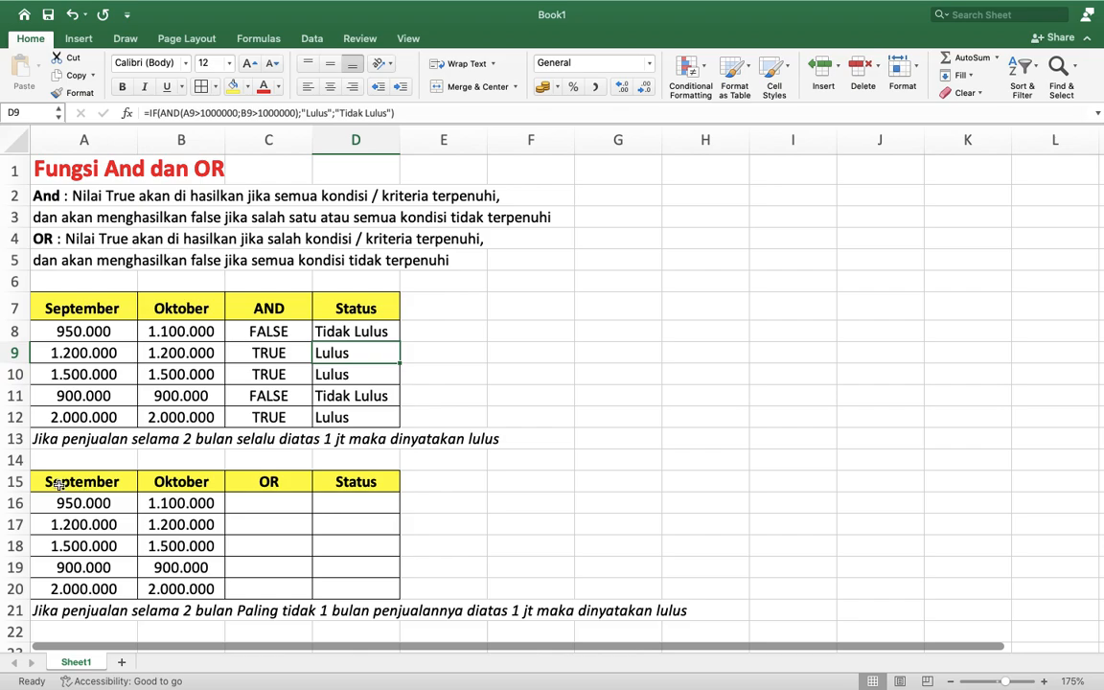
# Look over the OR table in rows 15 to 20 and compare its pass criterion in A21 with the one in A13
pyautogui.moveTo(49, 481); pyautogui.dragTo(353, 585)
pyautogui.click(293, 545)
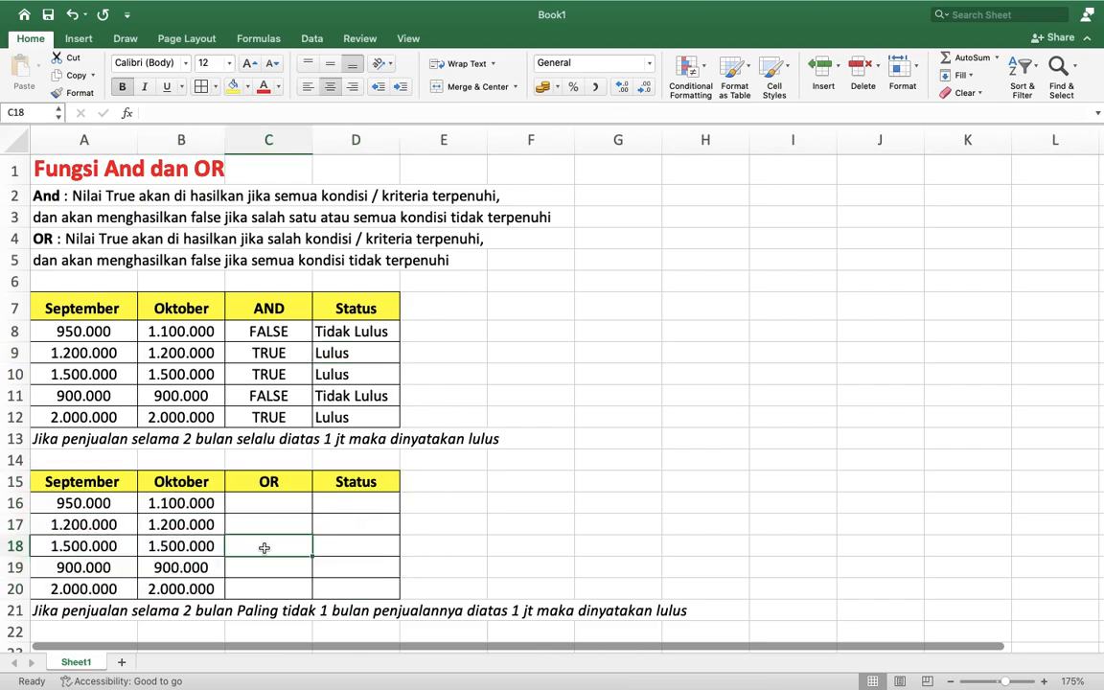
pyautogui.click(370, 504)
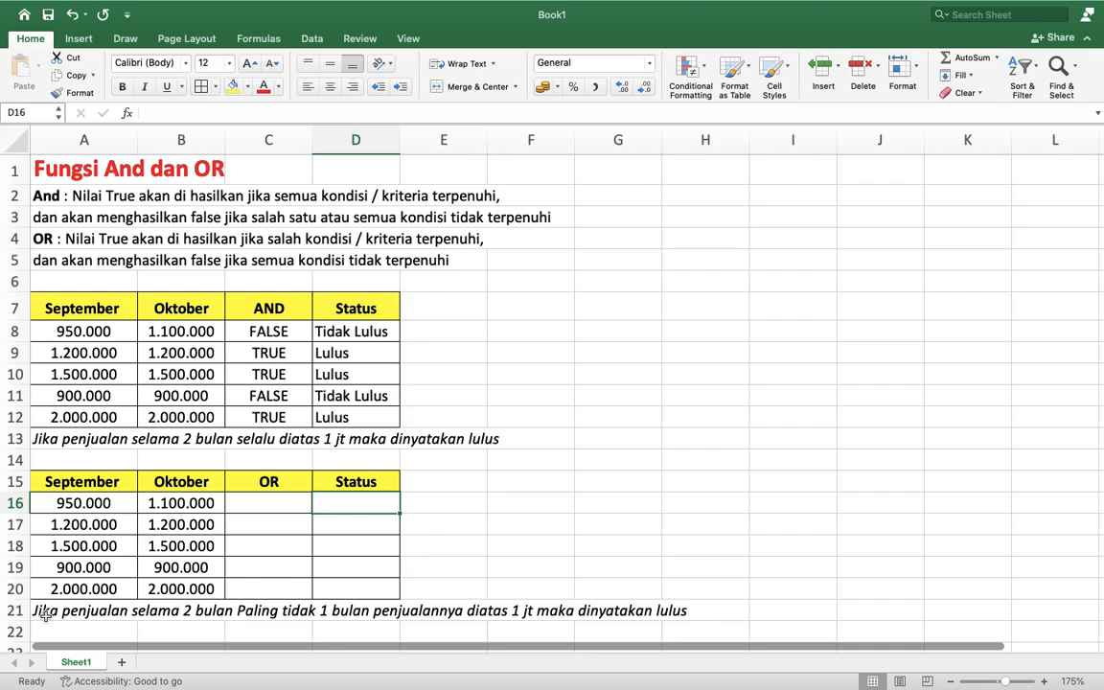
pyautogui.click(45, 614)
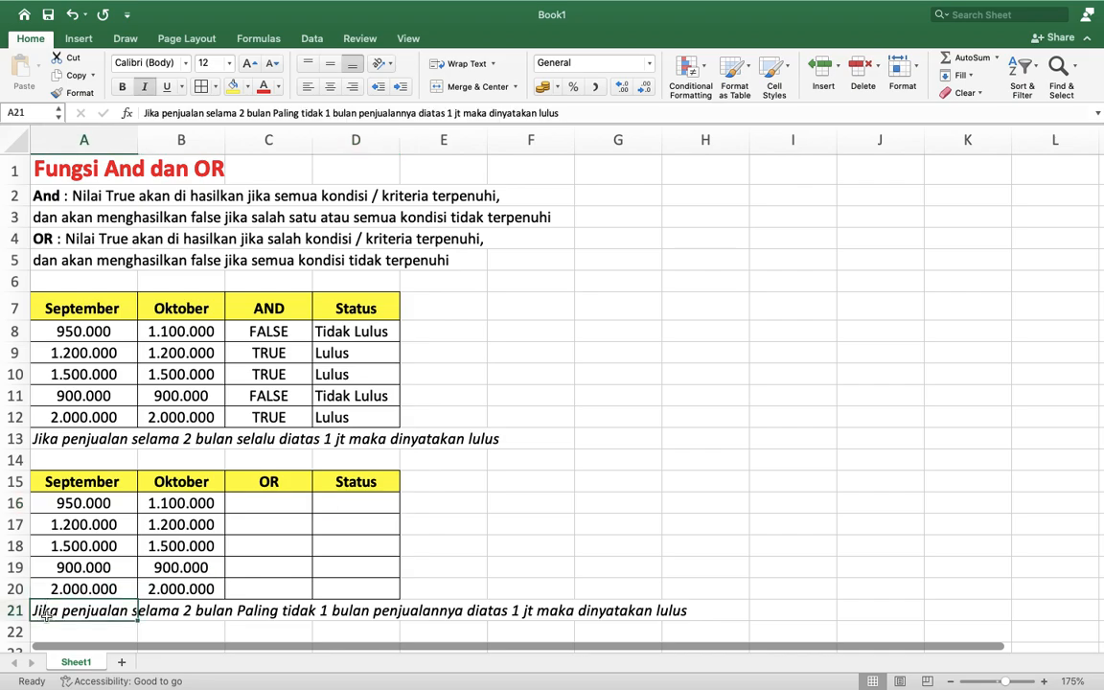
pyautogui.click(43, 438)
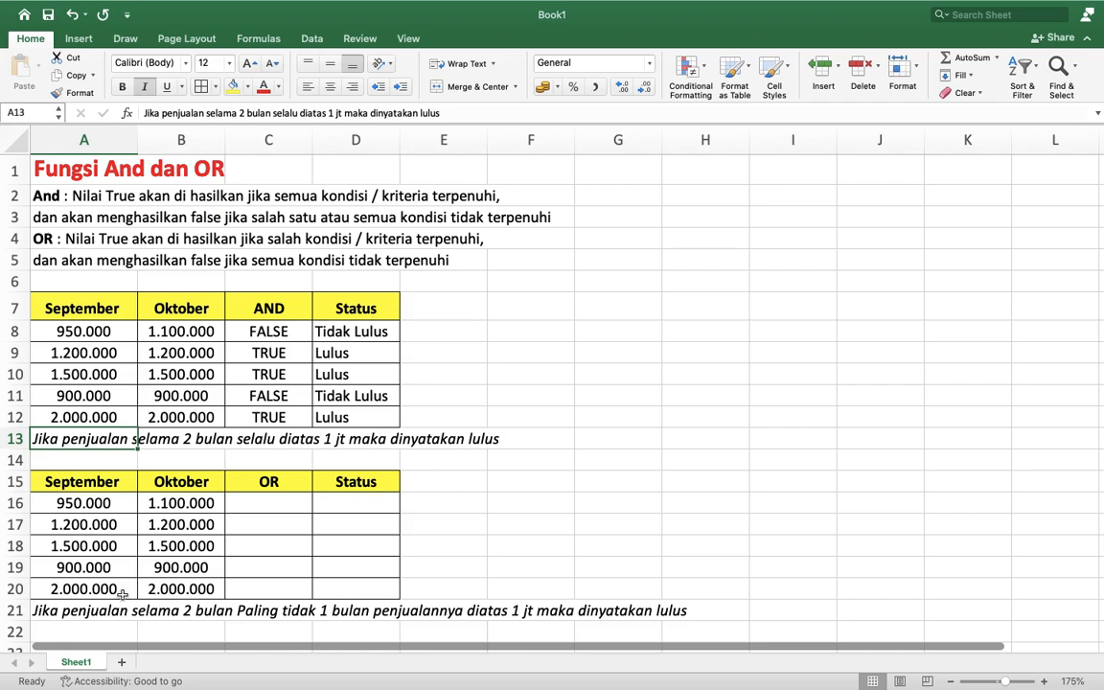
pyautogui.click(44, 613)
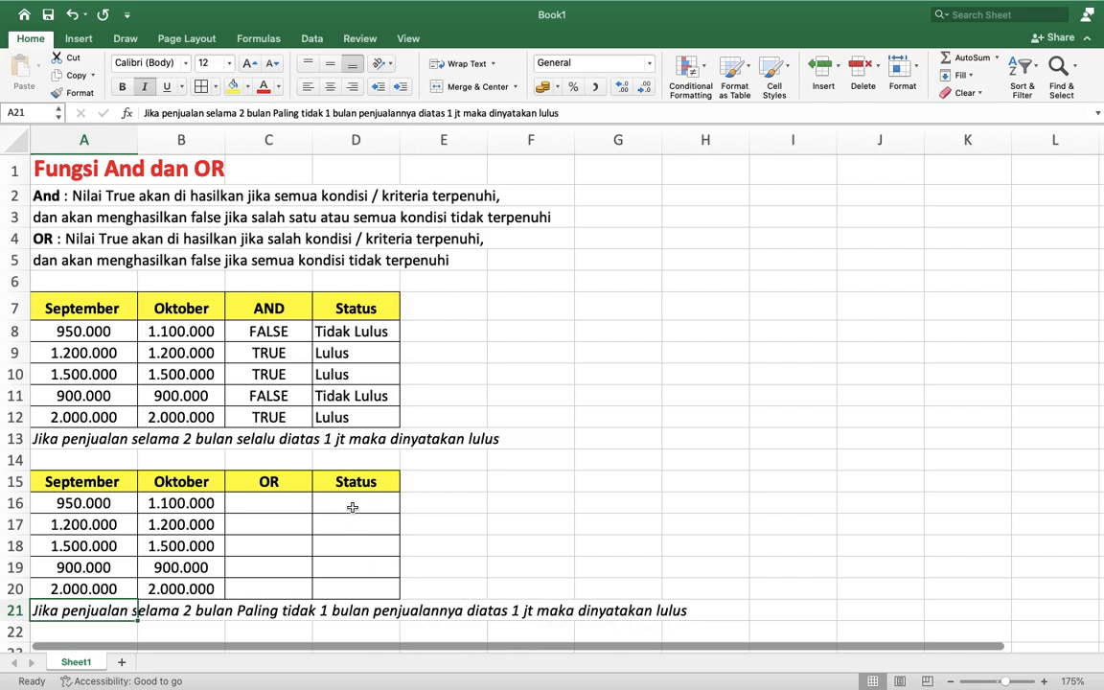
# Examine the September and Oktober sales in rows 16 to 20 against the OR table's pass criterion, focusing on row 16
pyautogui.moveTo(353, 507); pyautogui.dragTo(356, 589)
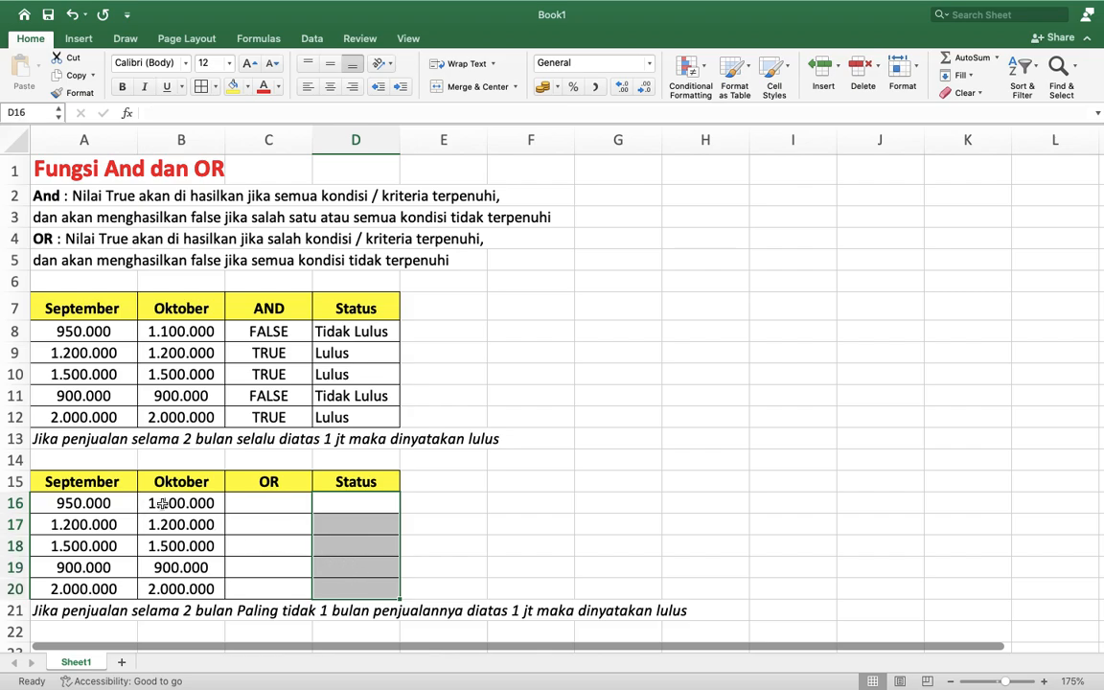
pyautogui.moveTo(163, 504); pyautogui.dragTo(165, 588)
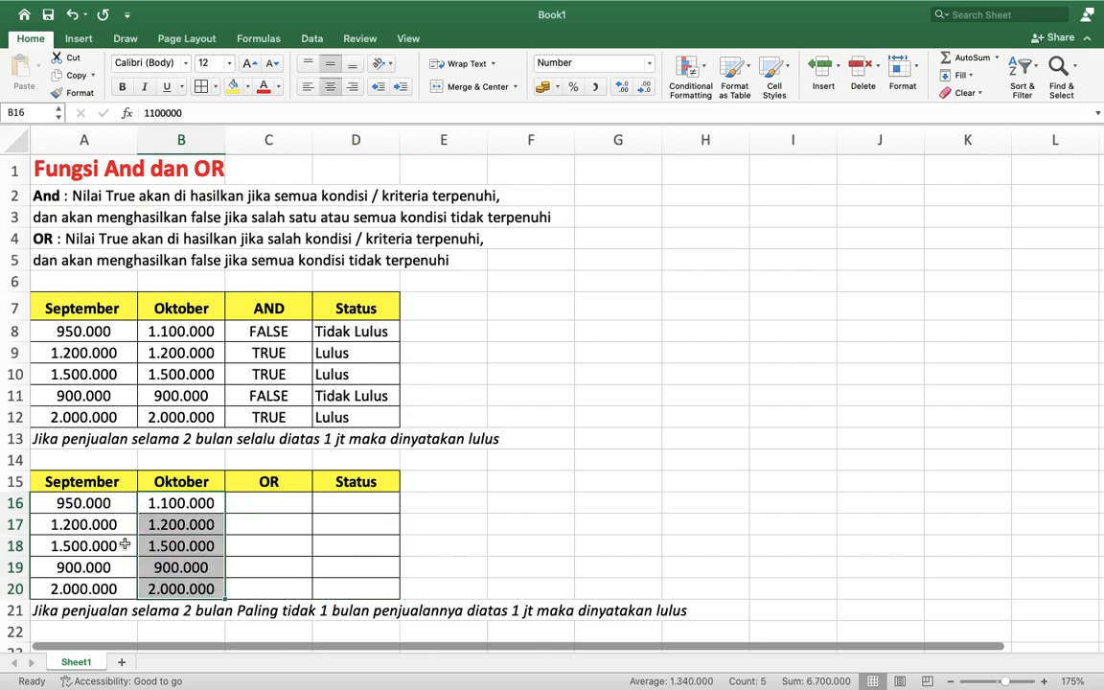
pyautogui.moveTo(74, 508); pyautogui.dragTo(85, 582)
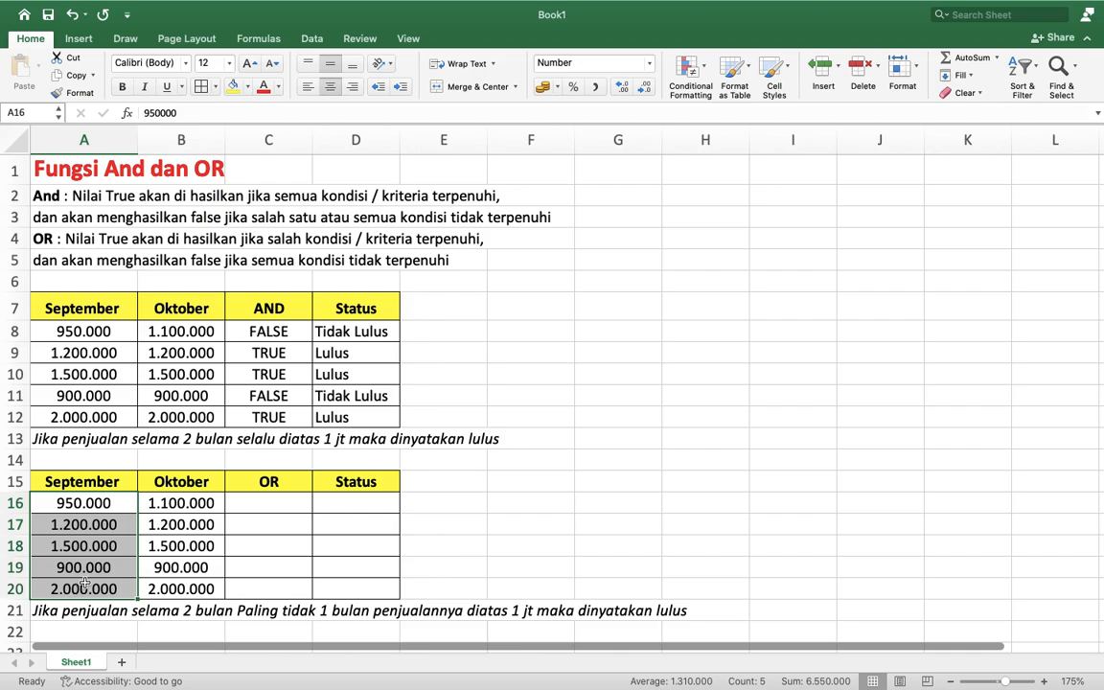
pyautogui.click(188, 511)
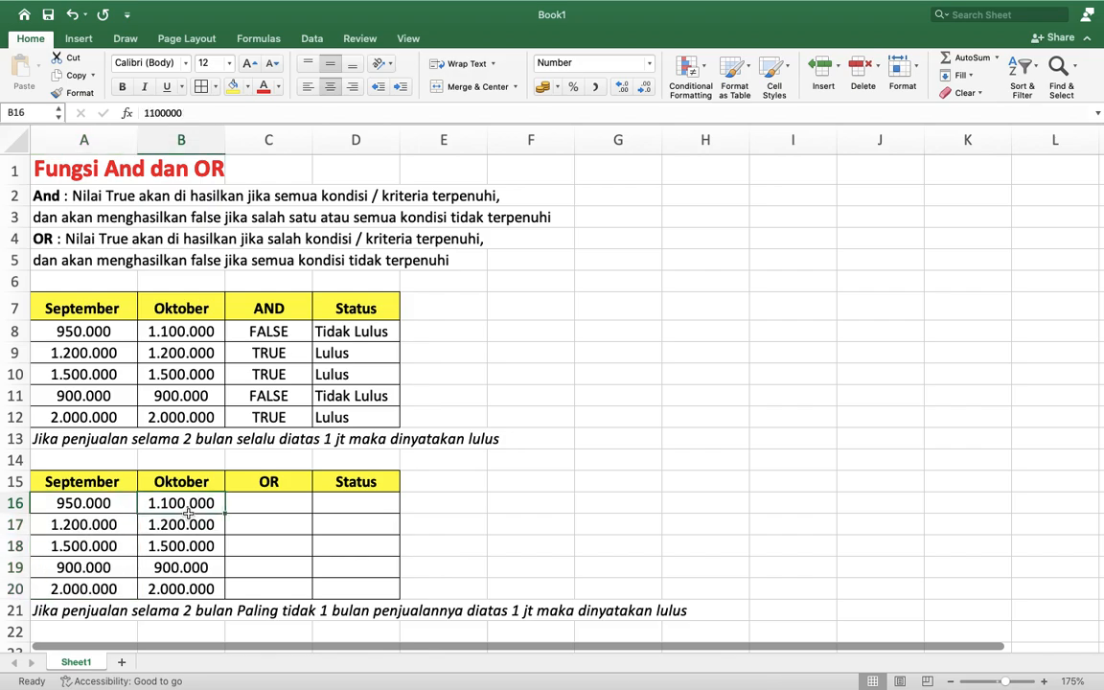
pyautogui.moveTo(91, 508); pyautogui.dragTo(168, 512)
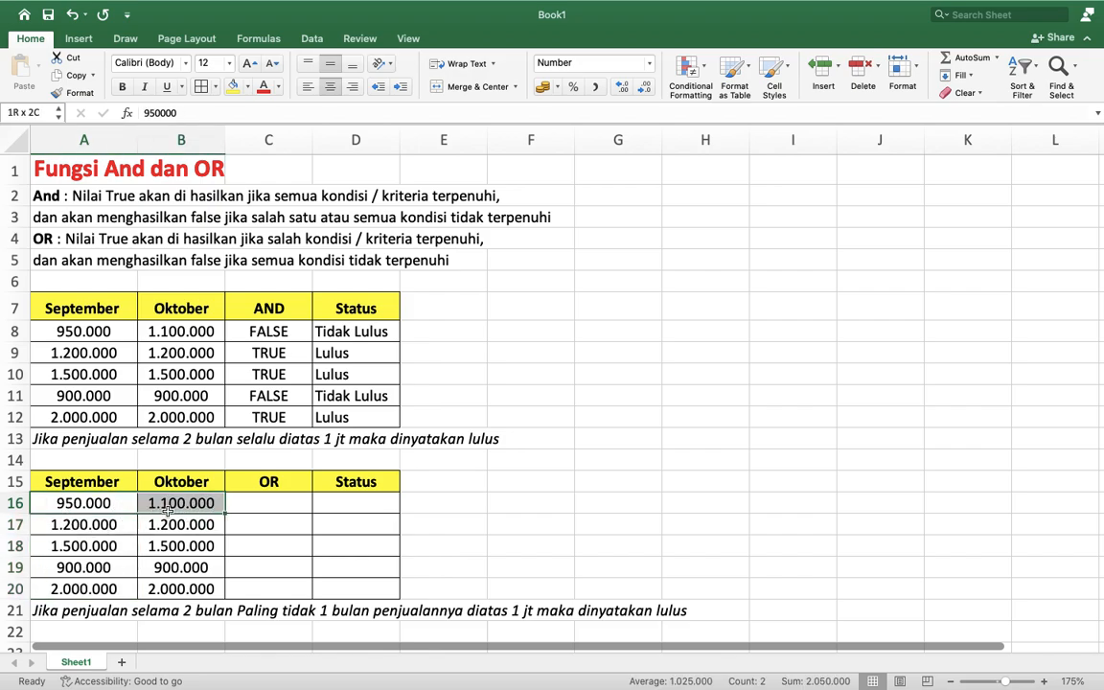
pyautogui.moveTo(168, 511); pyautogui.dragTo(168, 511)
pyautogui.click(179, 544)
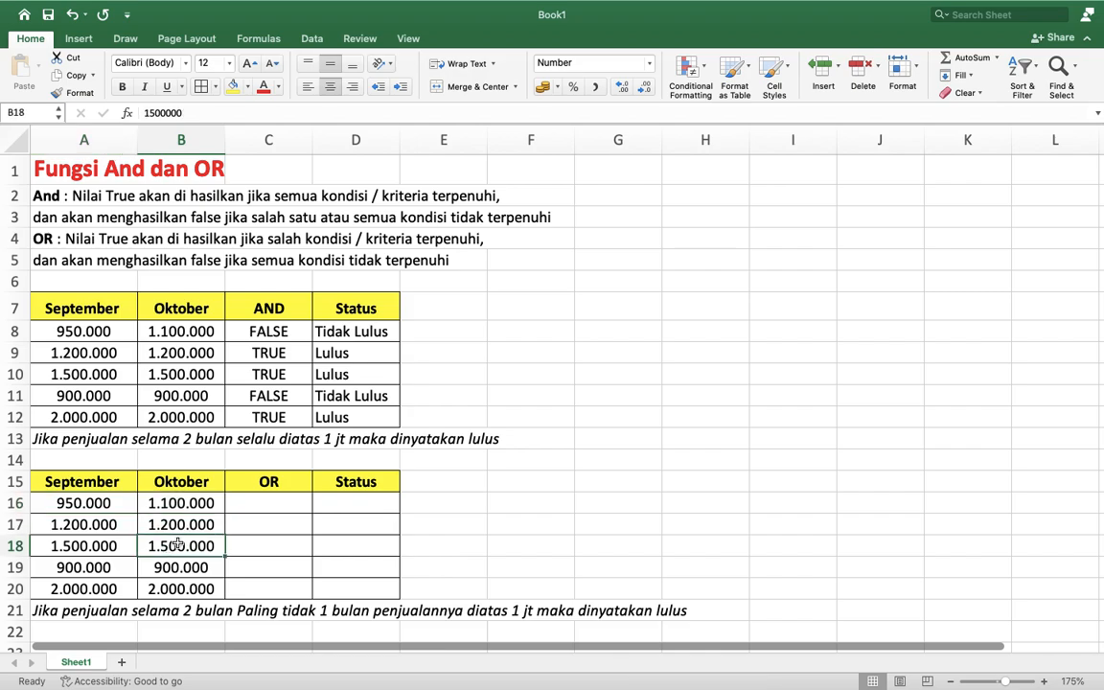
# Start an OR formula in C16 with A16>1000000 as its first condition
pyautogui.click(269, 483)
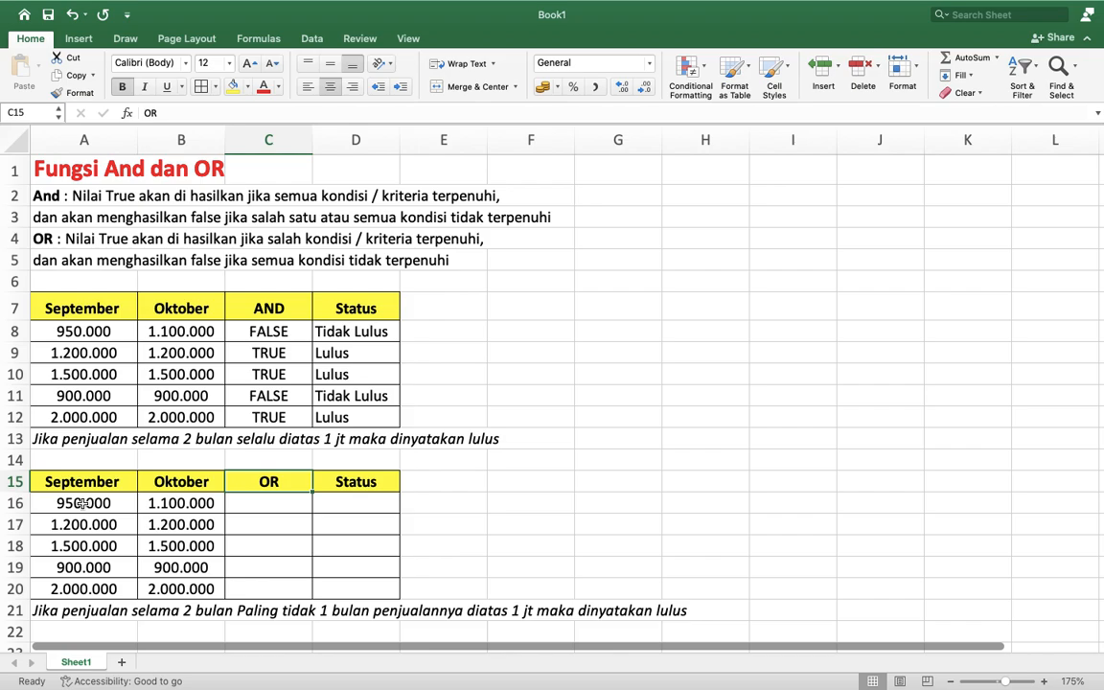
pyautogui.click(272, 509)
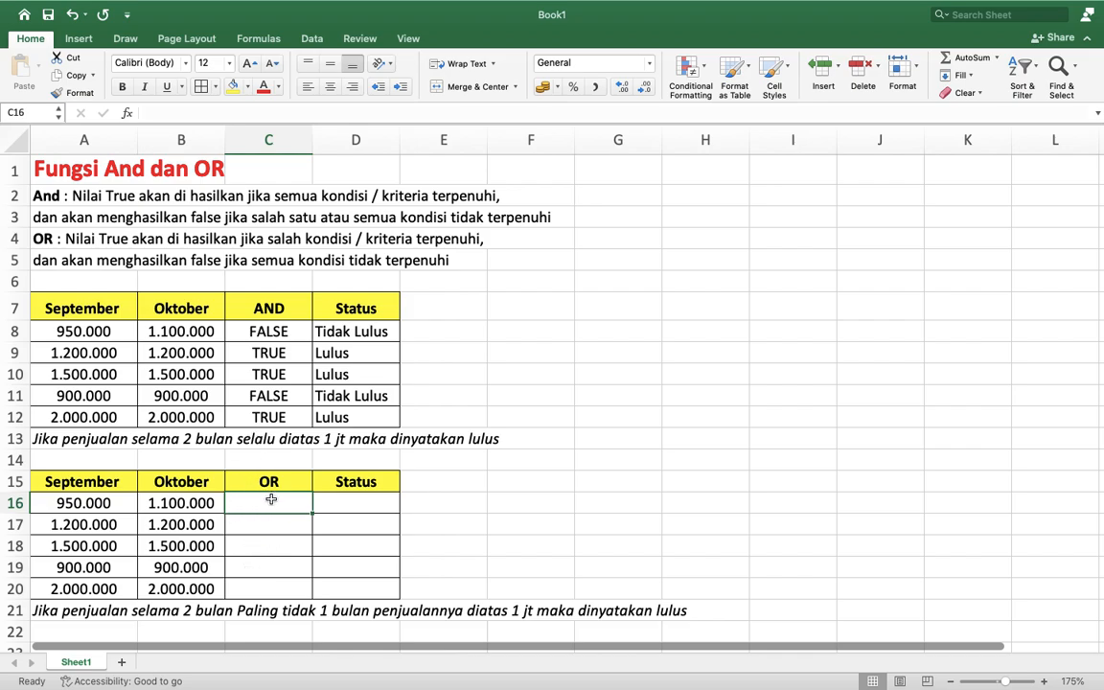
pyautogui.write('=')
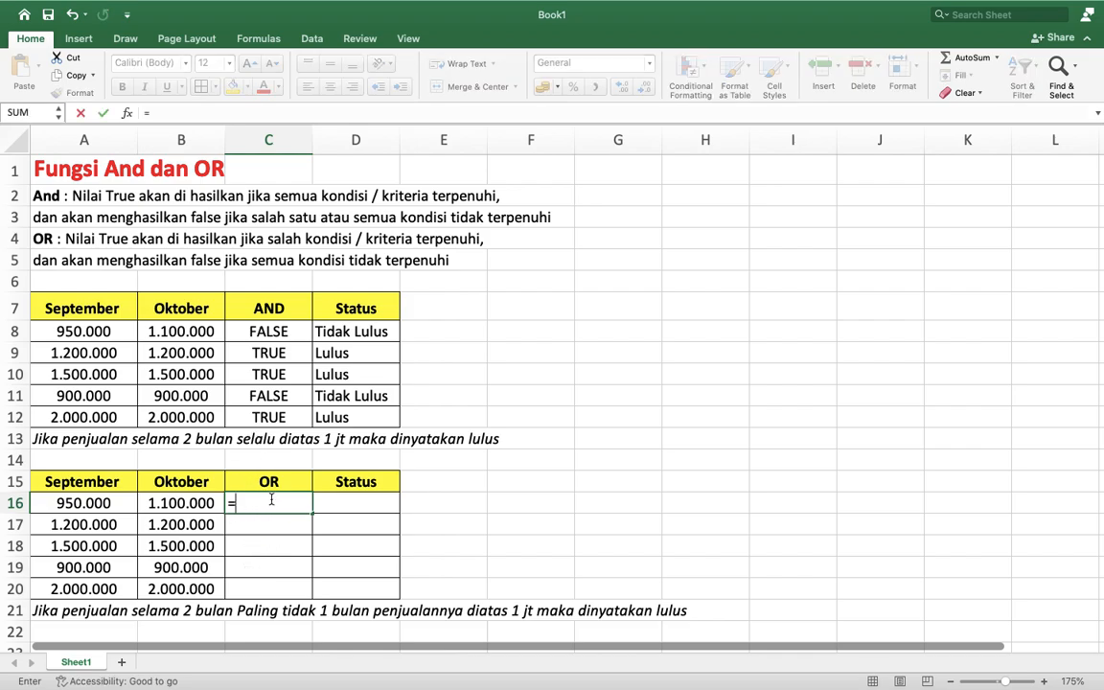
pyautogui.write('or(')
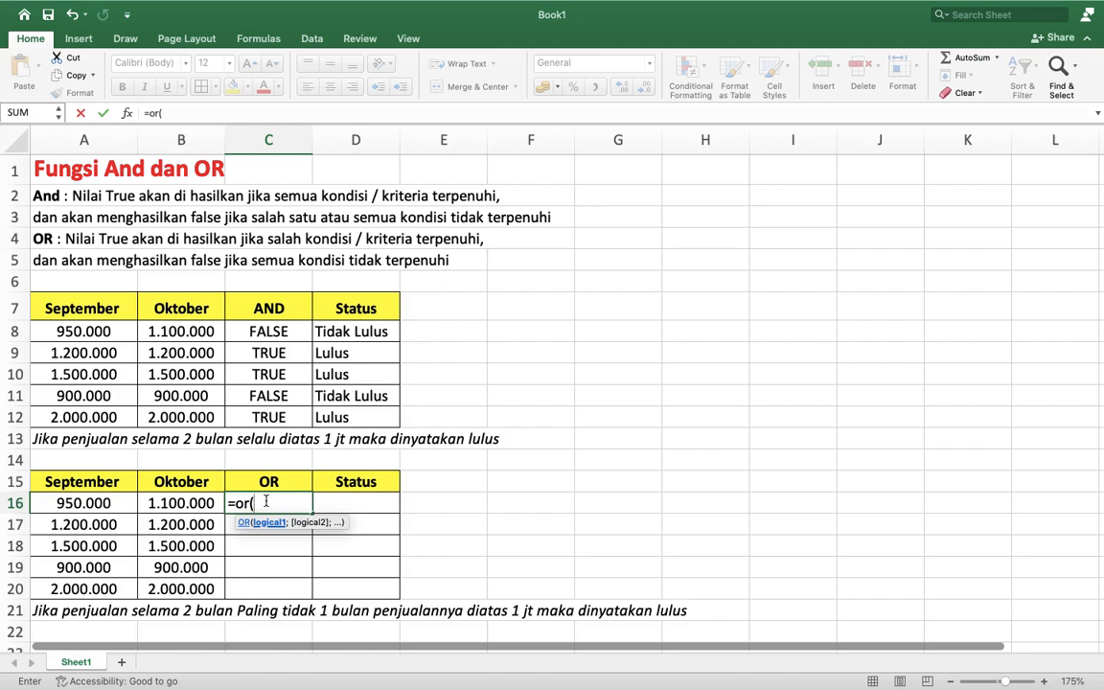
pyautogui.click(101, 504)
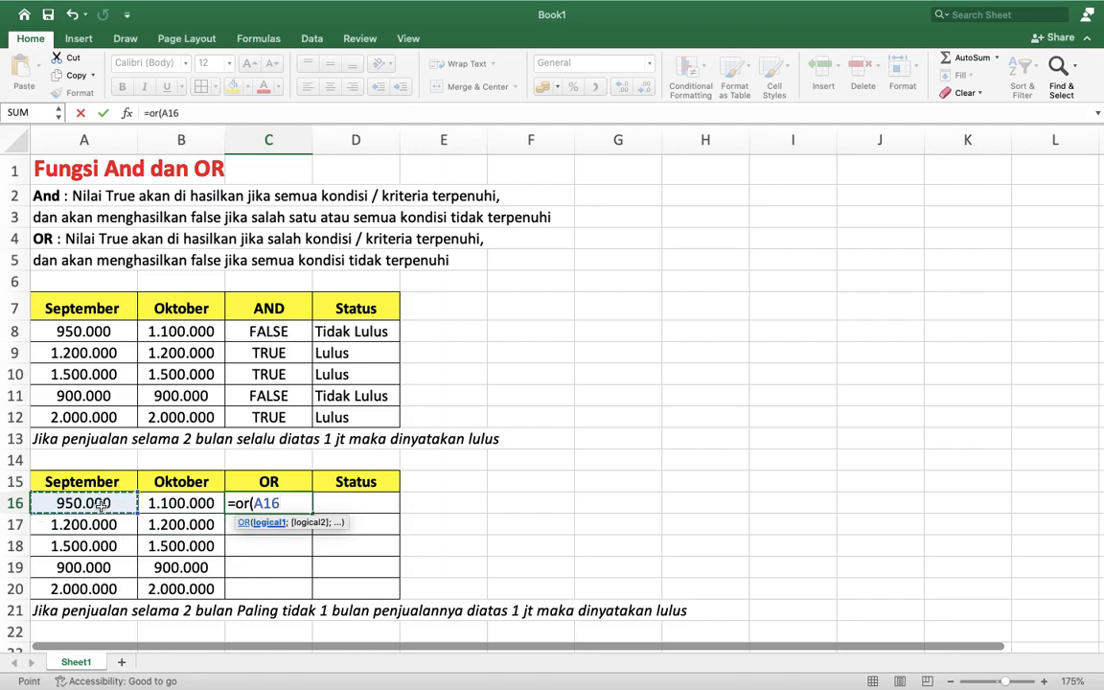
pyautogui.write('>')
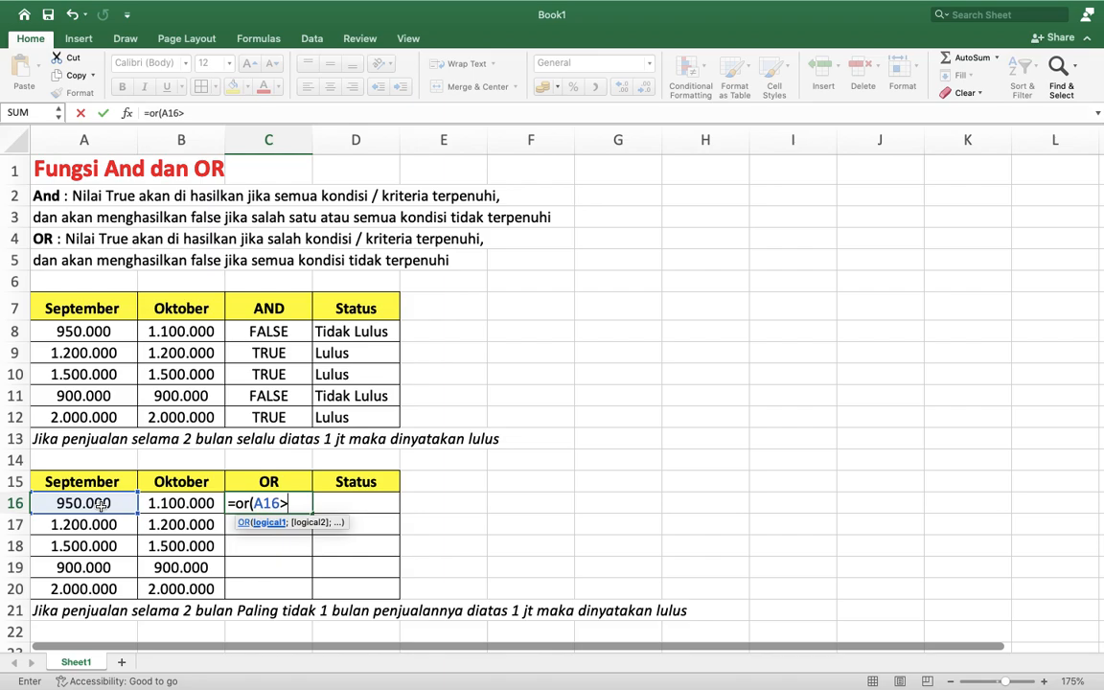
pyautogui.write('1000000')
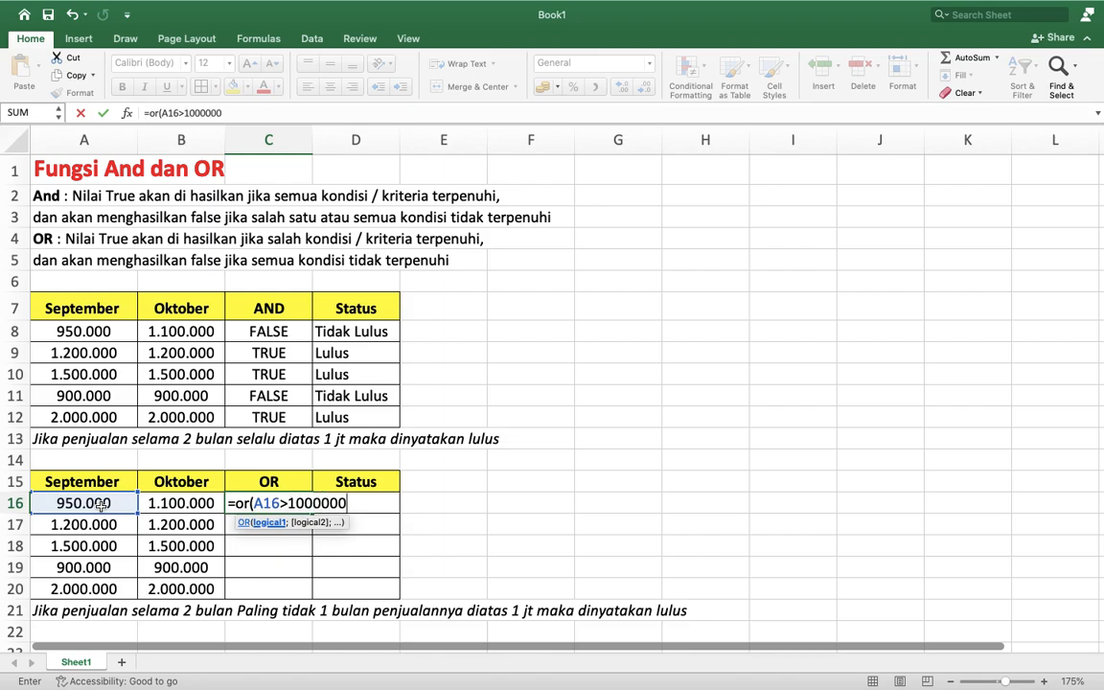
# Complete C16's OR formula with B16>1000000 as the second condition, and fill it down through C20
pyautogui.write(';')
pyautogui.click(167, 503)
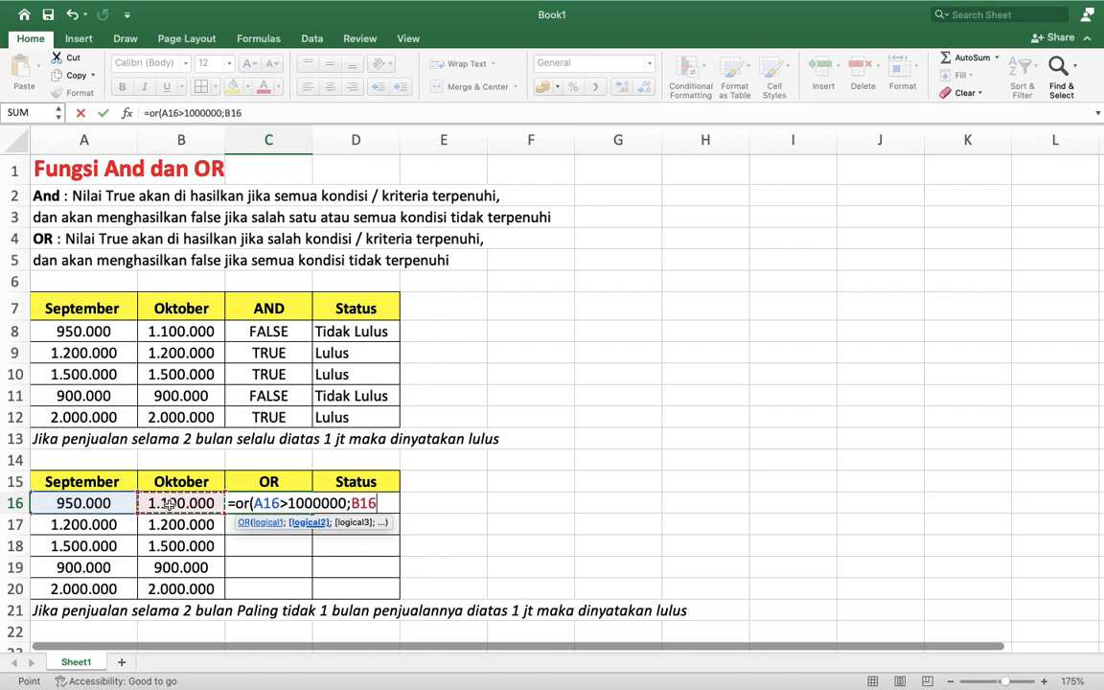
pyautogui.write('>1000000')
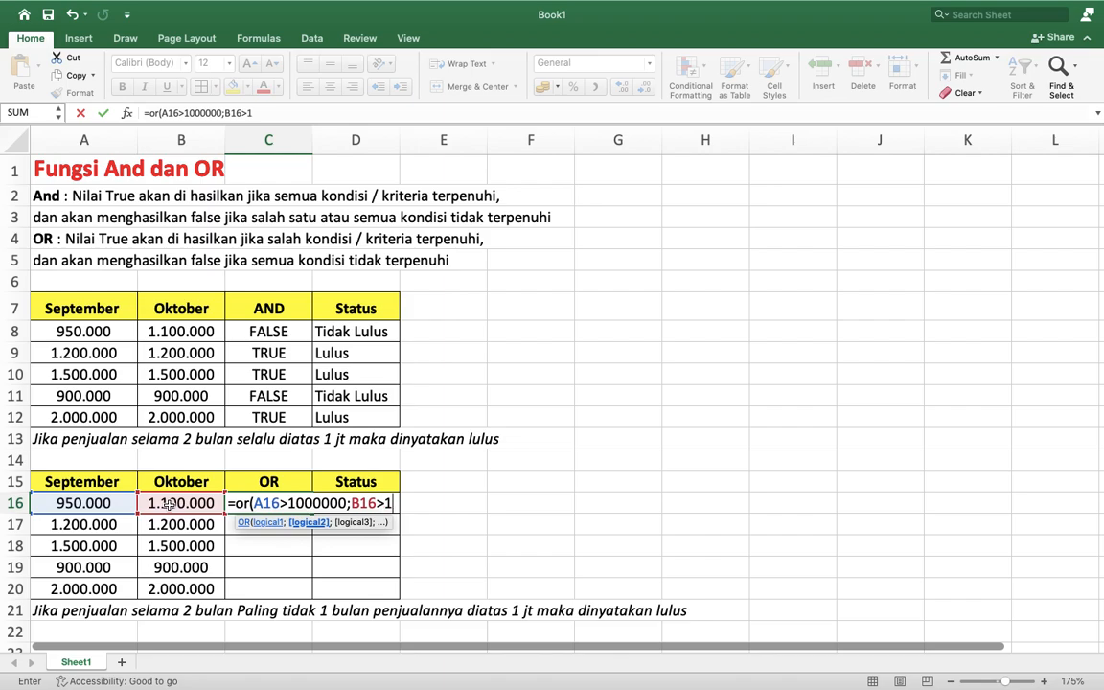
pyautogui.write(')')
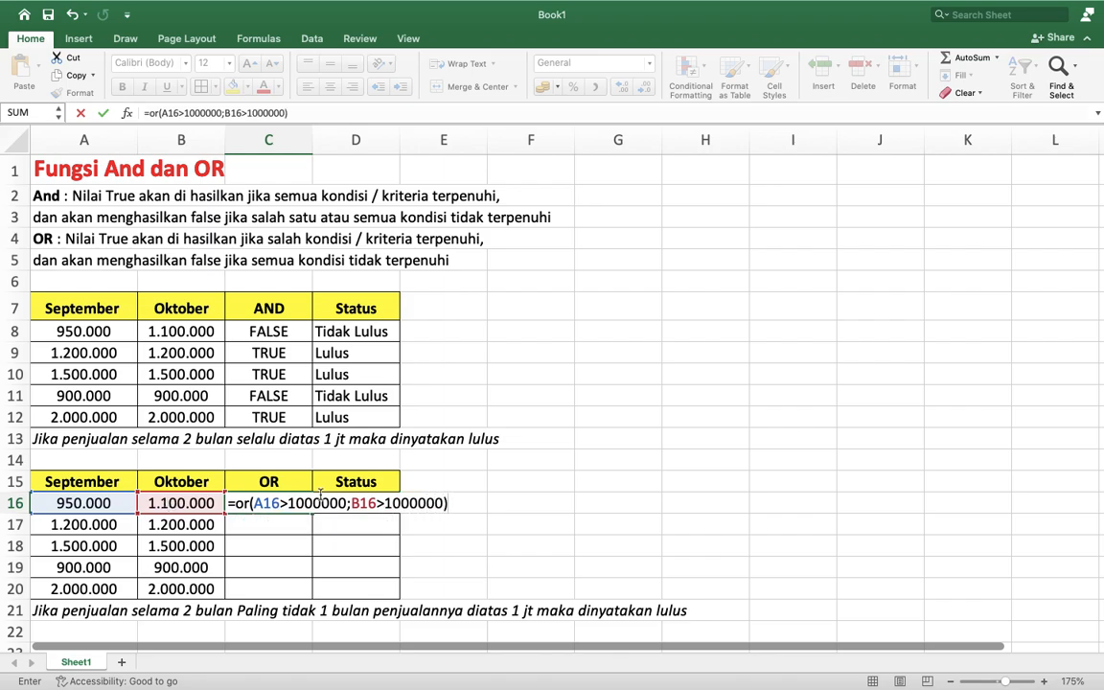
pyautogui.press('Return')
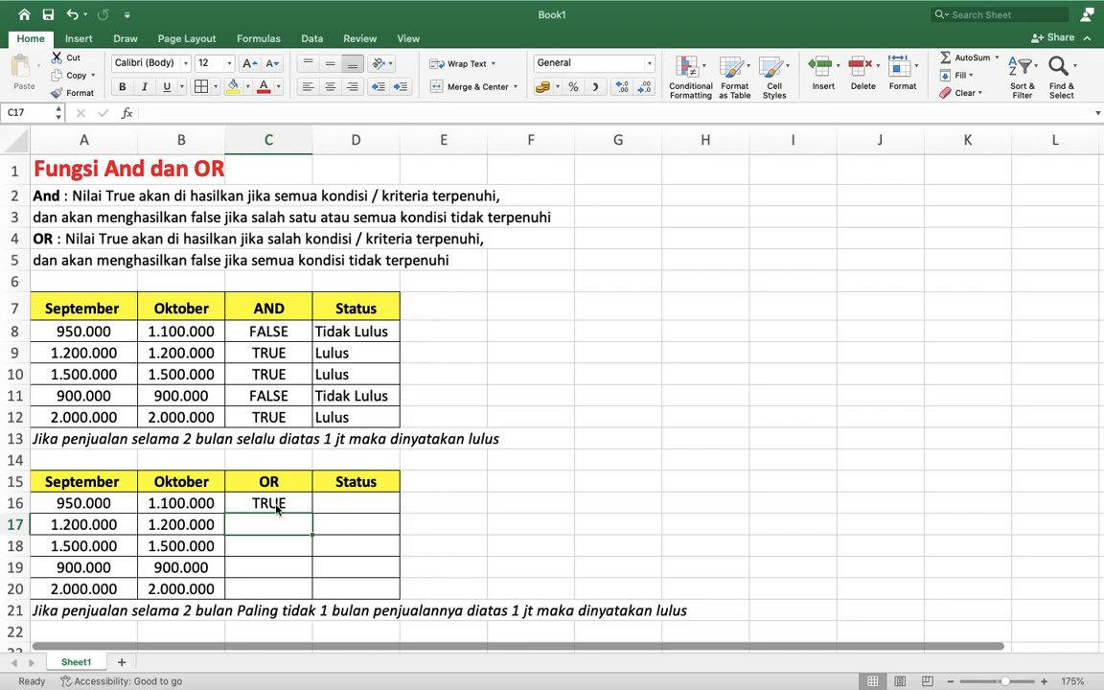
pyautogui.click(272, 503)
pyautogui.moveTo(312, 513); pyautogui.dragTo(312, 596)
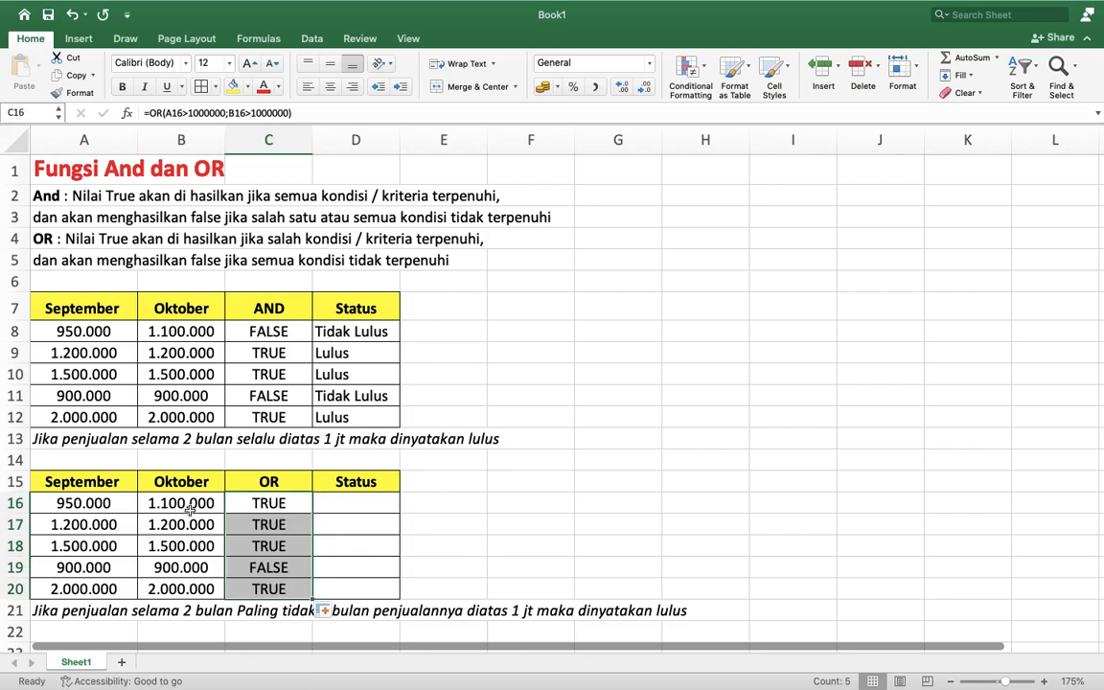
# Review the OR result in C16 and compare row 19's September and Oktober sales with the result in C19
pyautogui.click(276, 504)
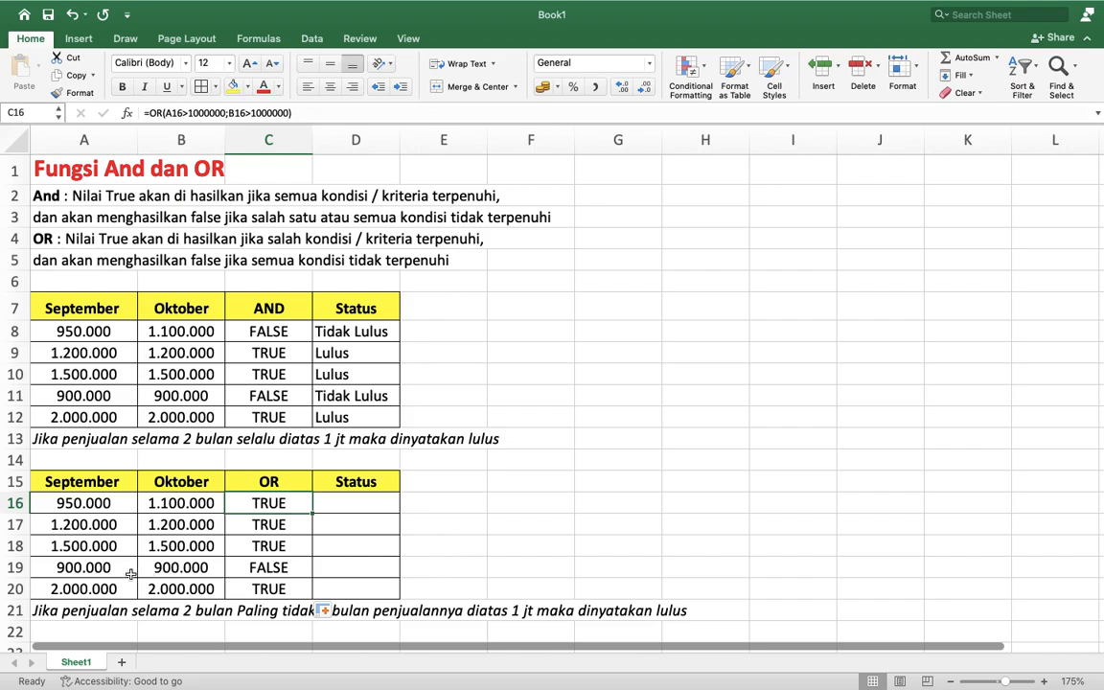
pyautogui.moveTo(91, 567); pyautogui.dragTo(180, 572)
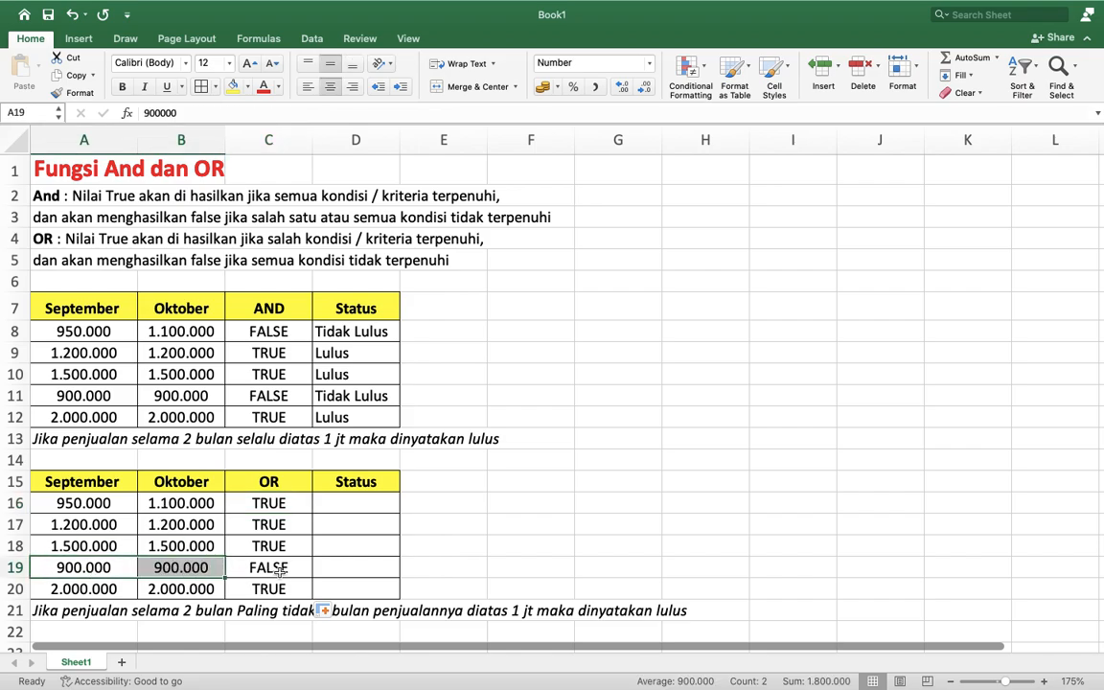
pyautogui.click(278, 569)
pyautogui.moveTo(72, 567); pyautogui.dragTo(187, 568)
pyautogui.moveTo(69, 568); pyautogui.dragTo(168, 567)
# Start an IF formula in D16 with a nested OR function as its logical test
pyautogui.click(350, 506)
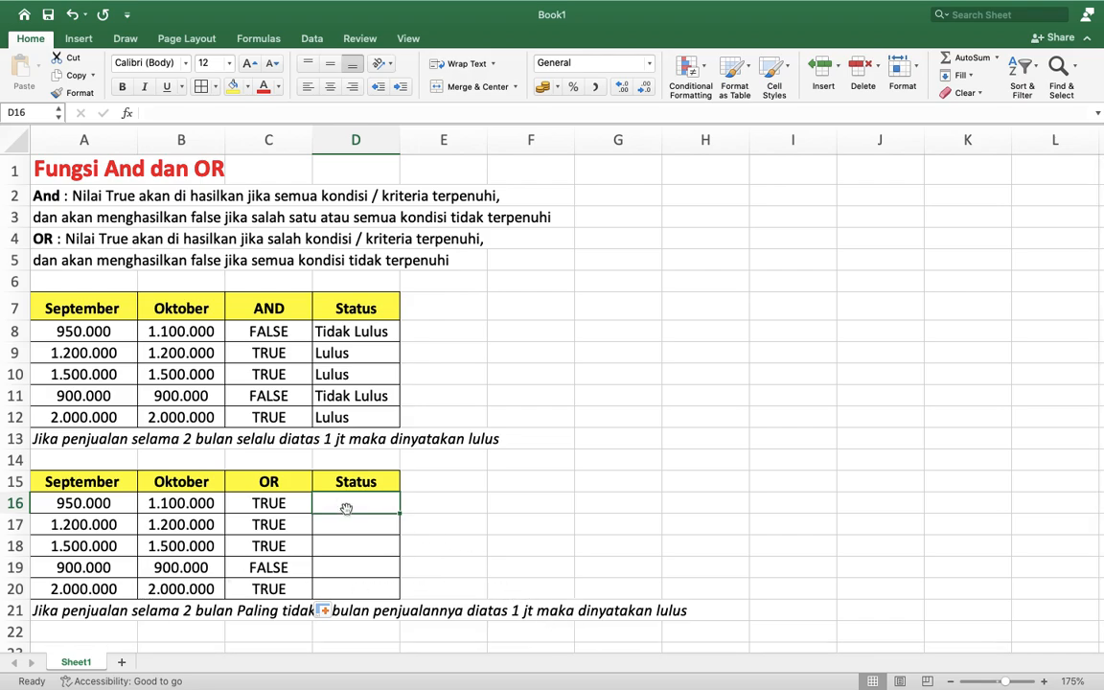
pyautogui.write('=')
pyautogui.write('if')
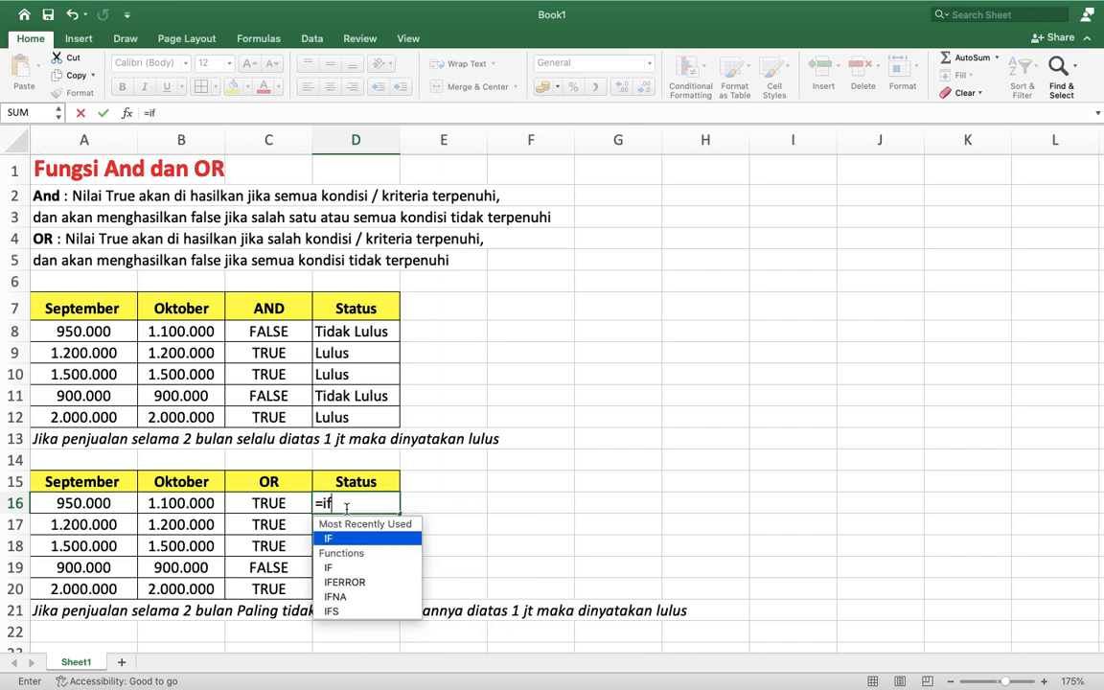
pyautogui.write('(a')
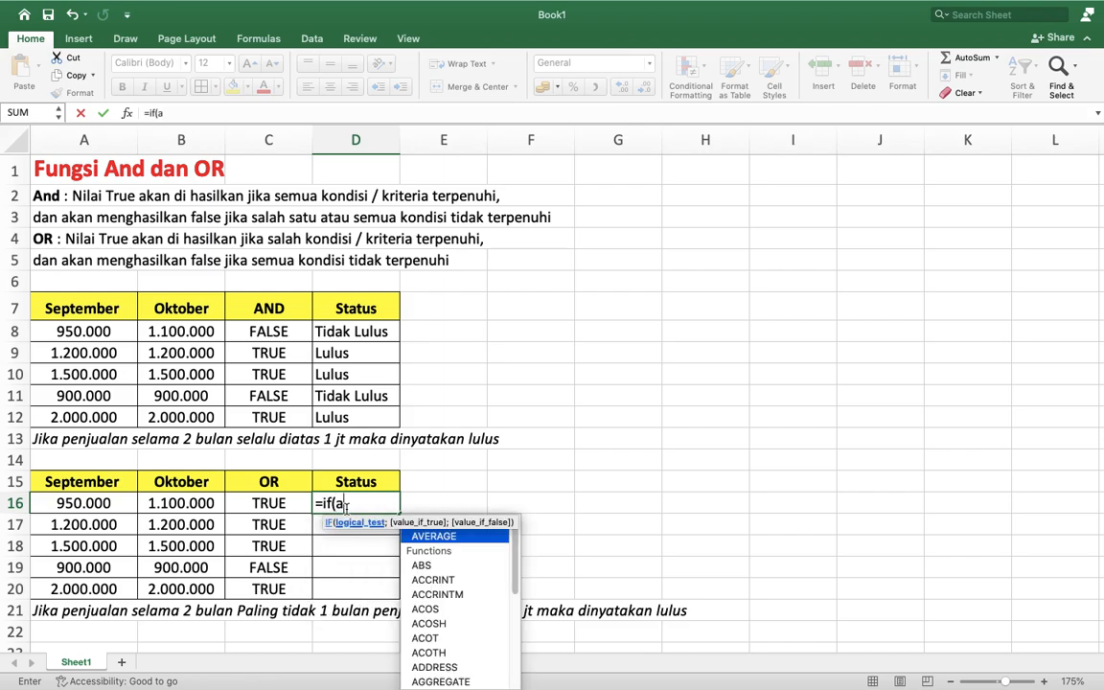
pyautogui.press('BackSpace')
pyautogui.write('or')
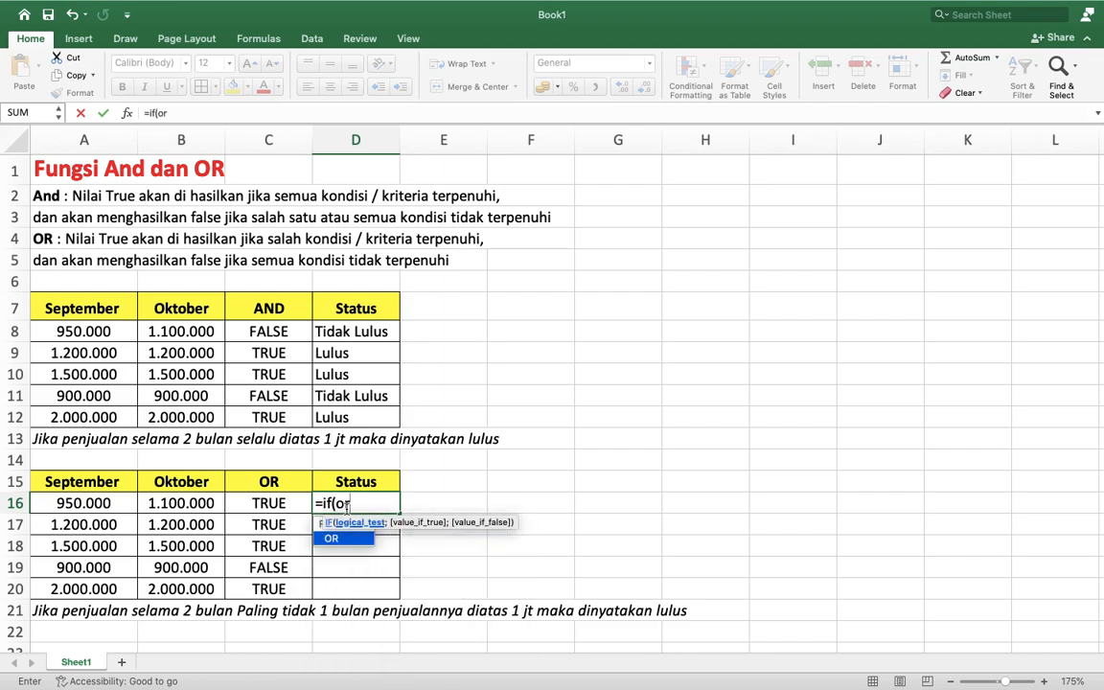
pyautogui.write('(')
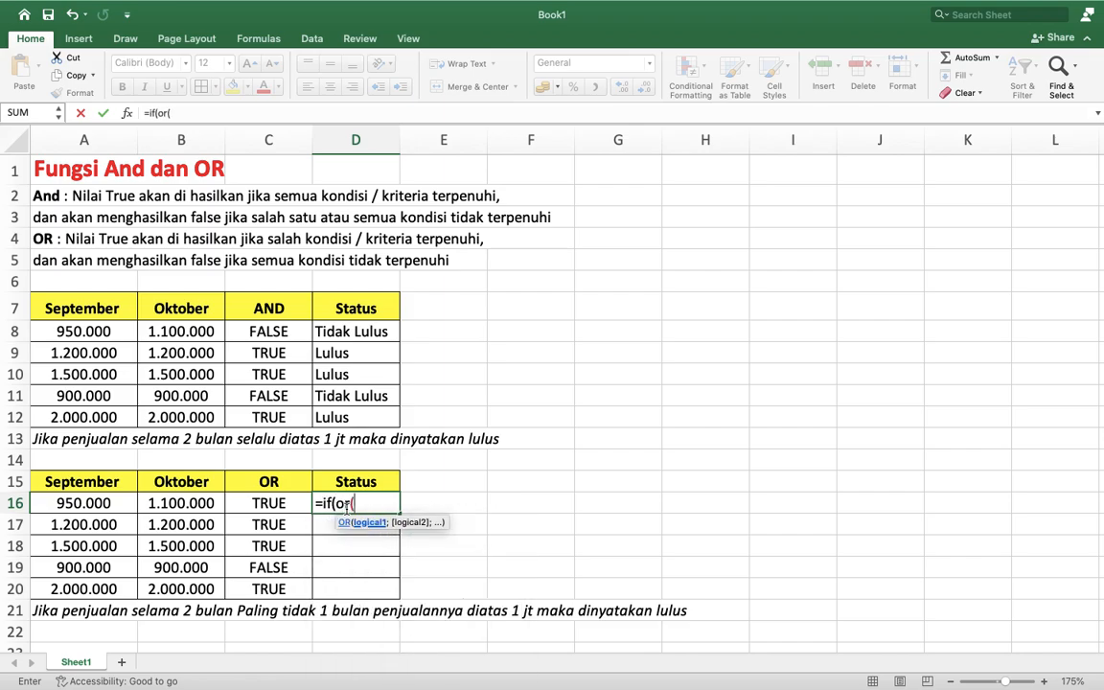
# Give the nested OR in D16 the conditions A16>1000000 and B16>1000000, and close its parenthesis
pyautogui.click(84, 503)
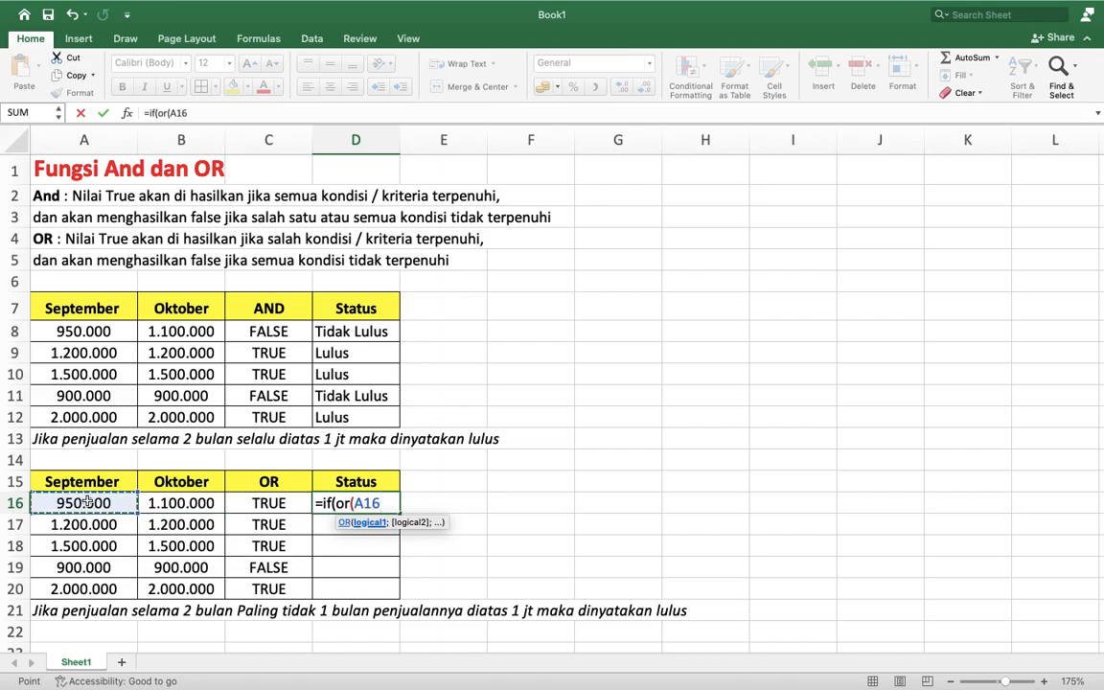
pyautogui.write('.')
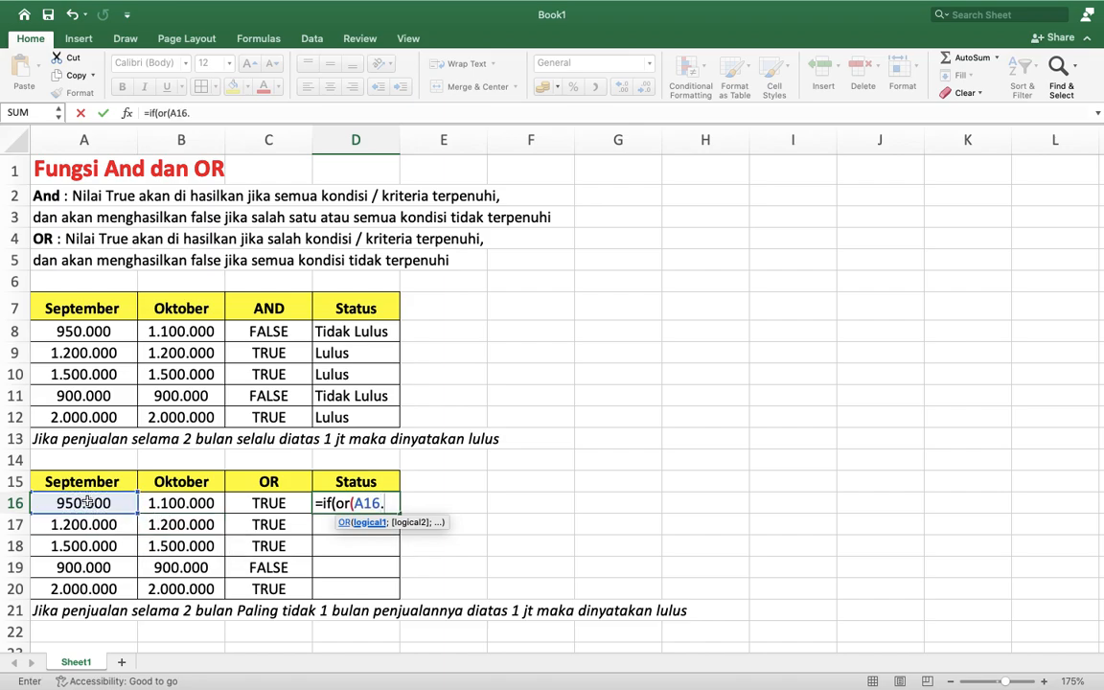
pyautogui.press('BackSpace')
pyautogui.write('>1000000')
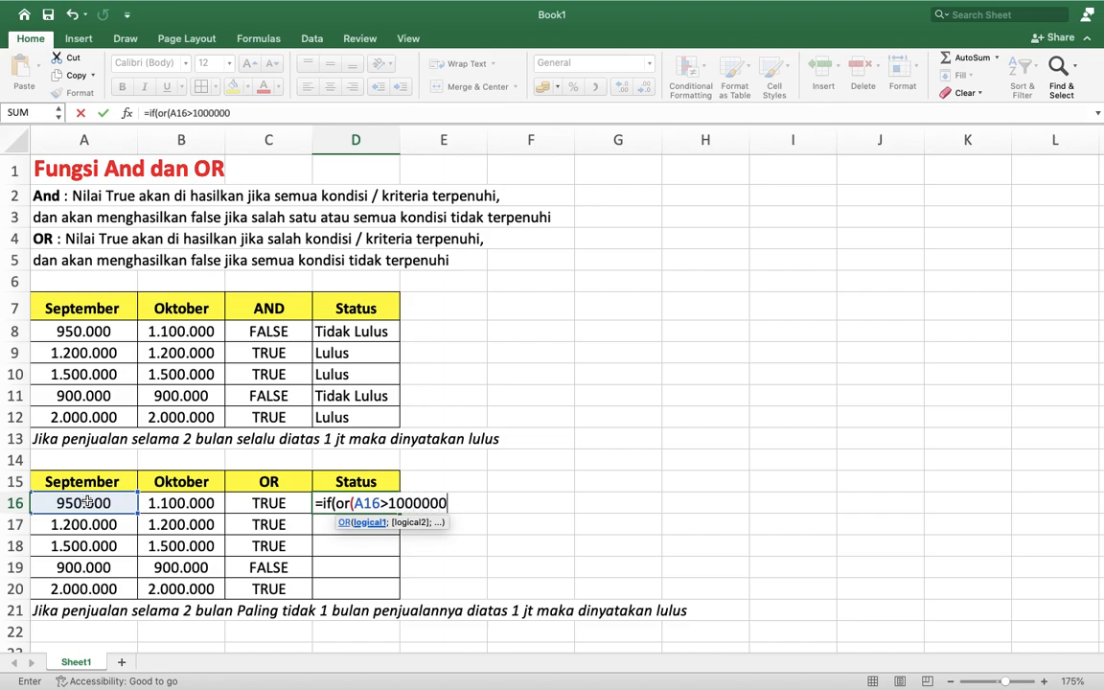
pyautogui.write(';')
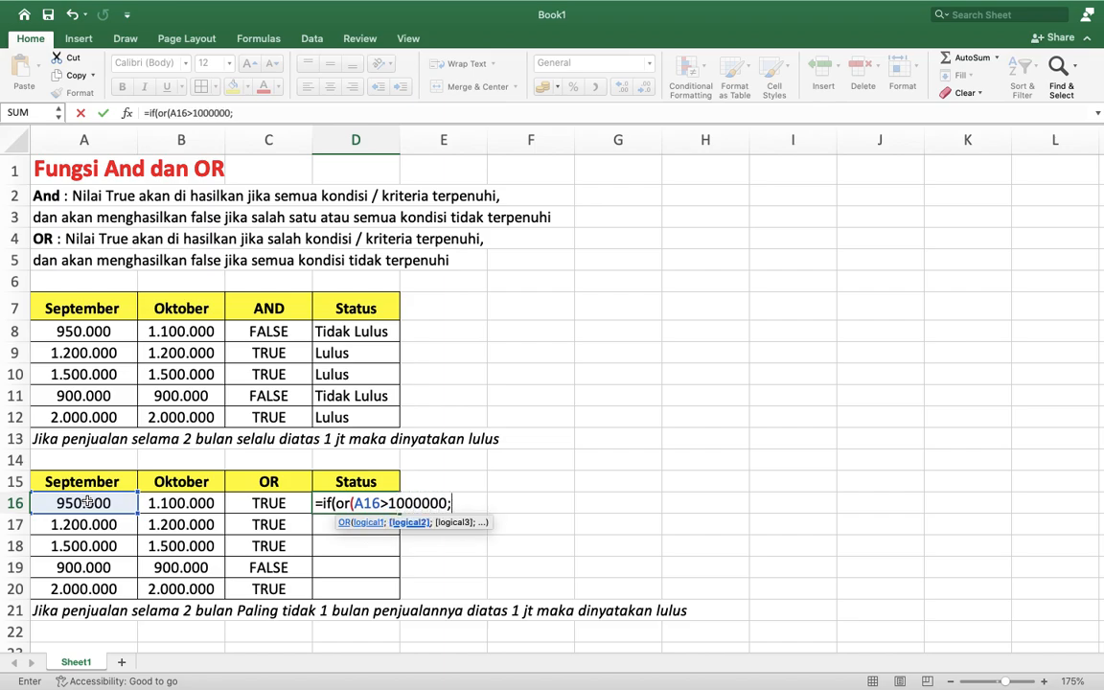
pyautogui.click(182, 506)
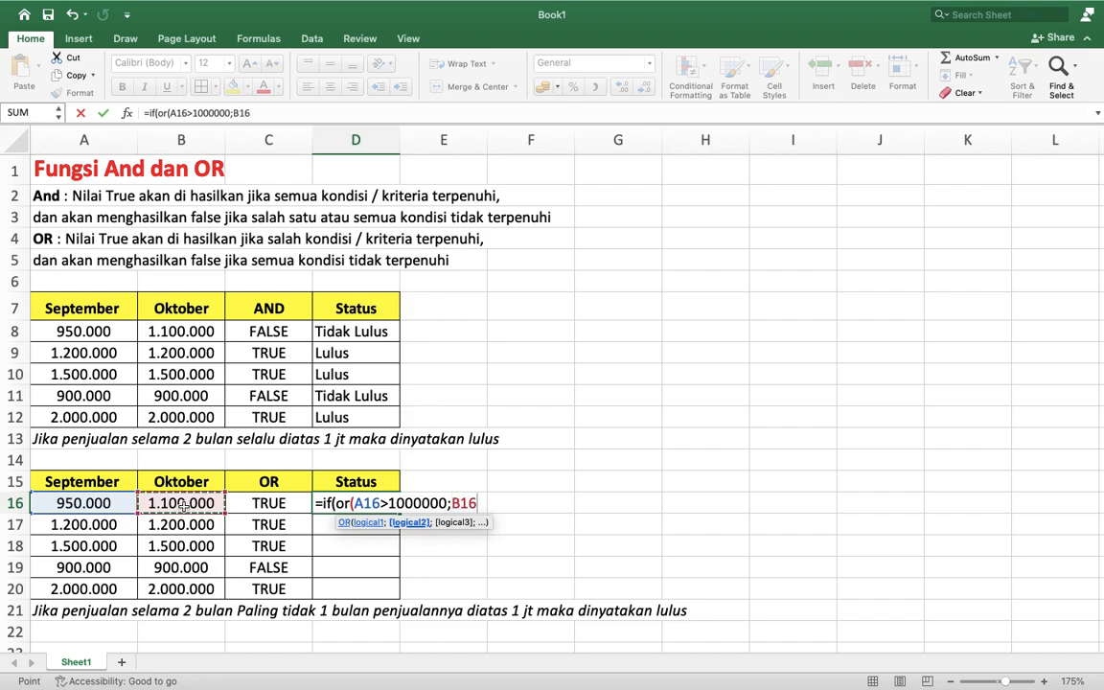
pyautogui.write('>100')
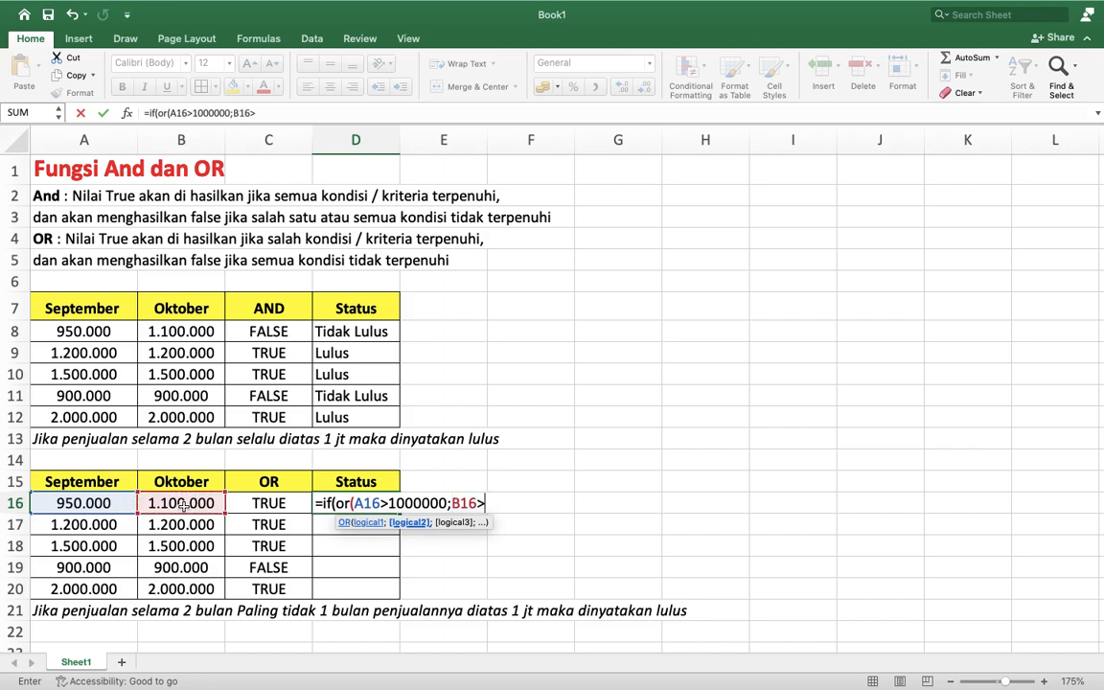
pyautogui.write('0000)')
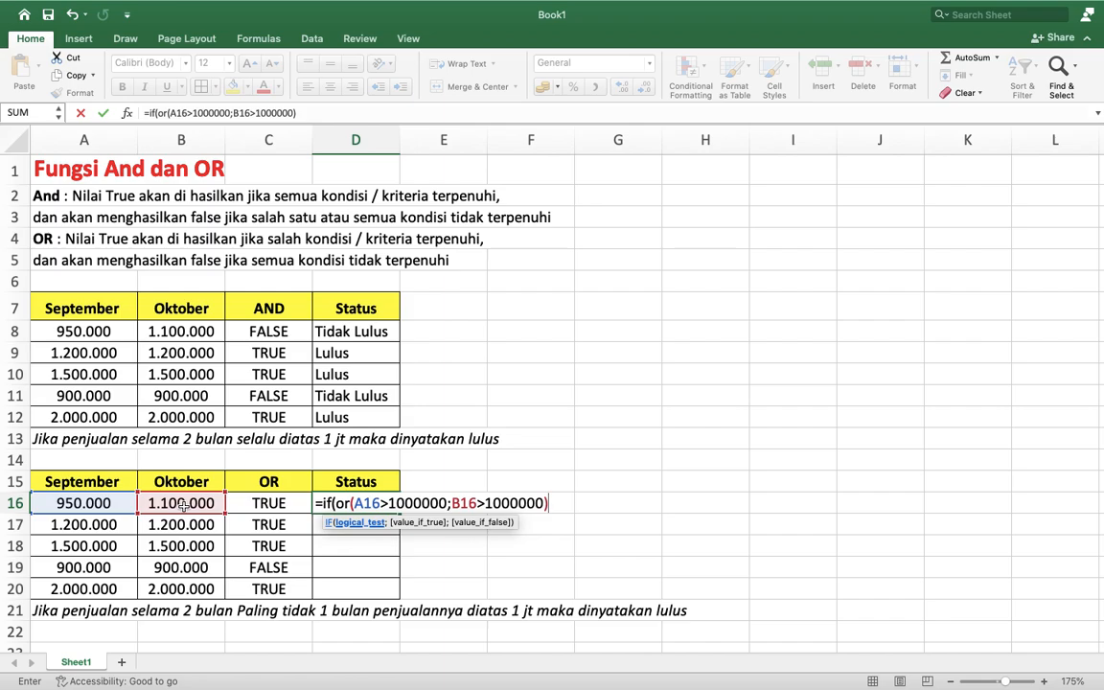
# Complete D16's IF formula with "Lulus" if true and "Tidak Lulus" if false, and fill it down through D20
pyautogui.write(';"')
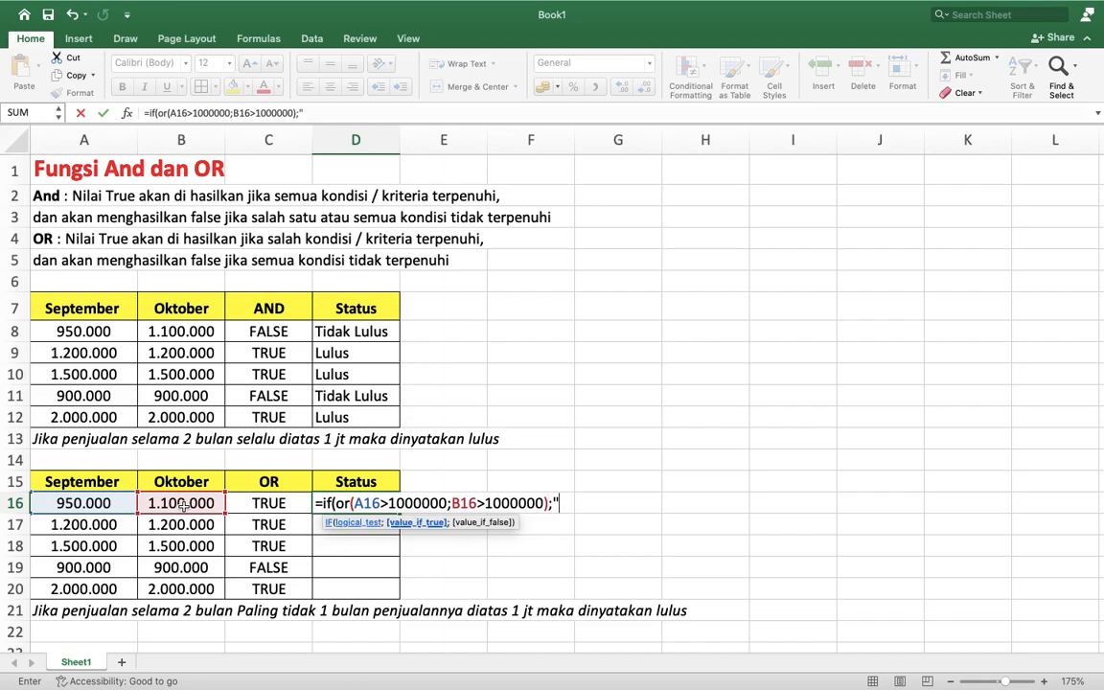
pyautogui.write('Lulus";')
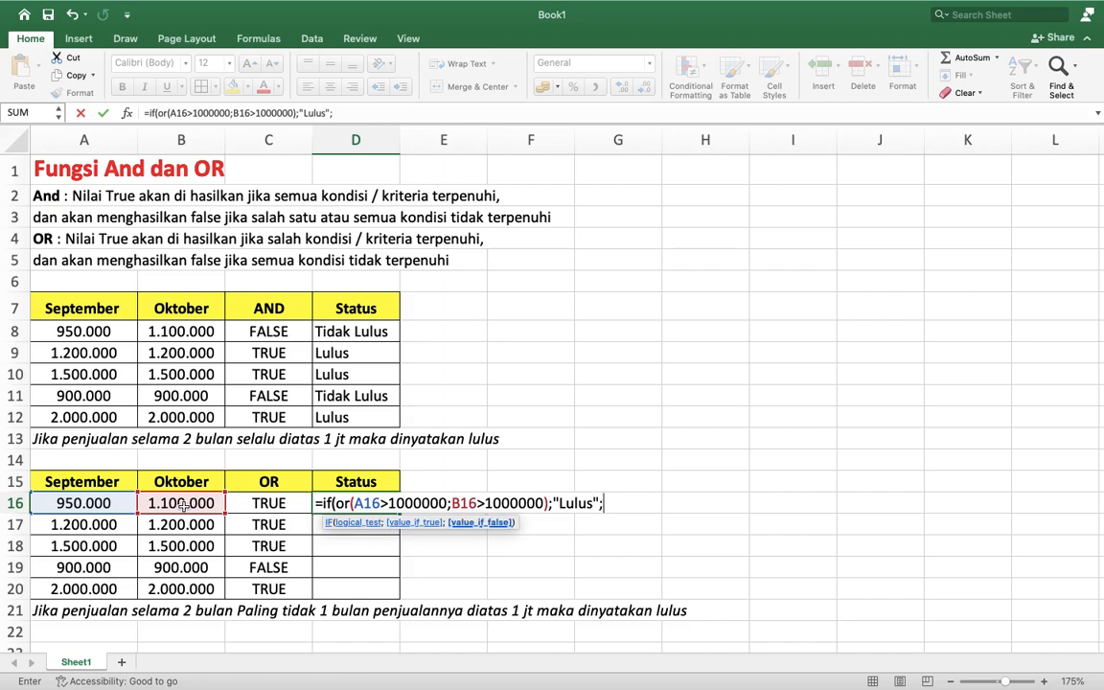
pyautogui.write('"Tidak Lulus"')
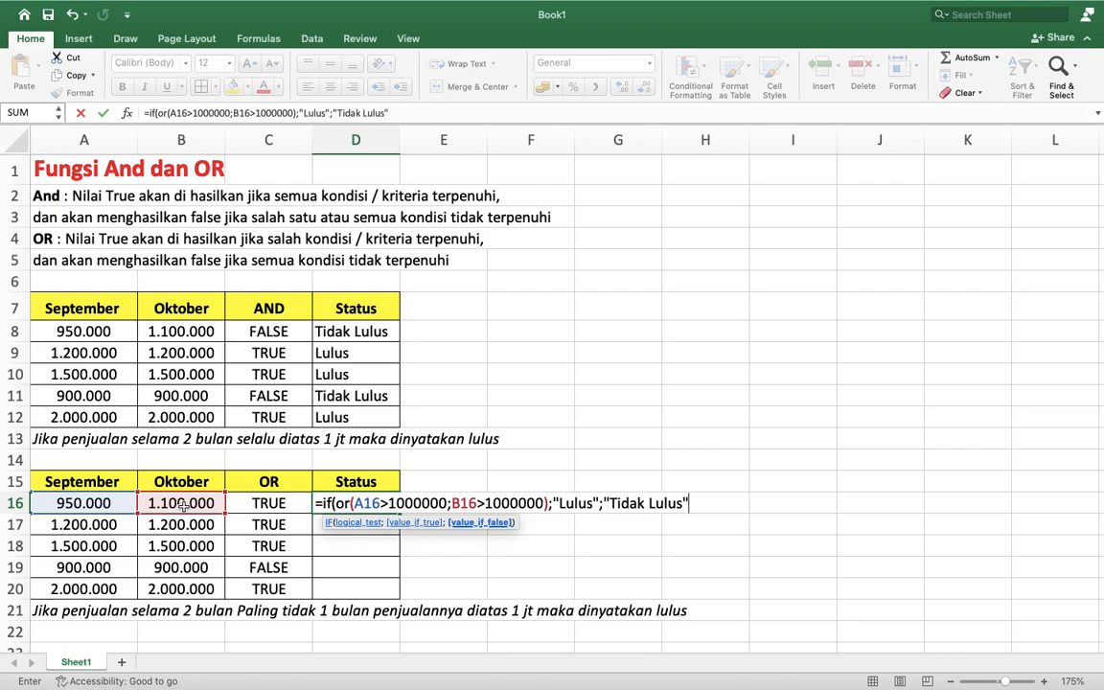
pyautogui.write(')')
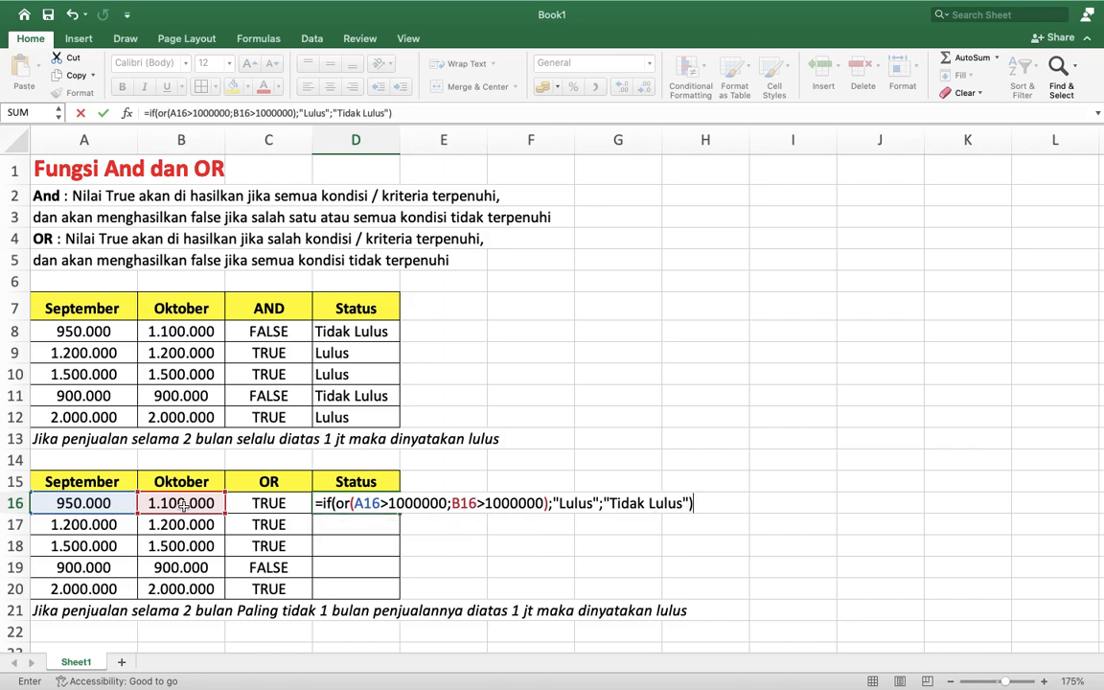
pyautogui.press('Return')
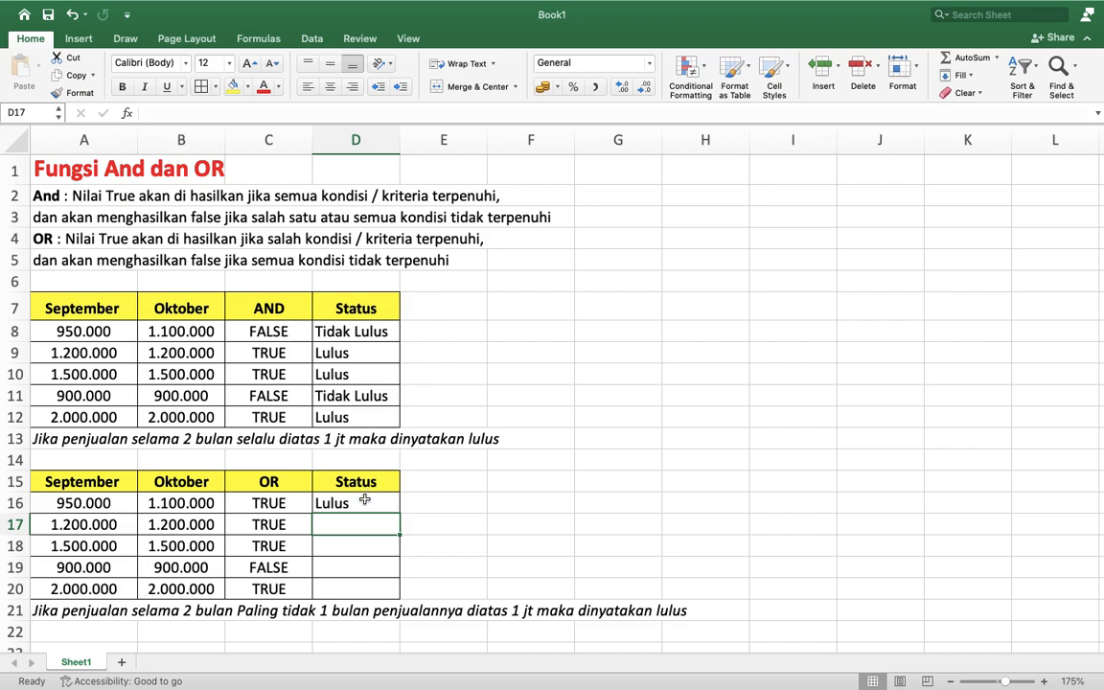
pyautogui.click(363, 505)
pyautogui.moveTo(400, 514); pyautogui.dragTo(404, 585)
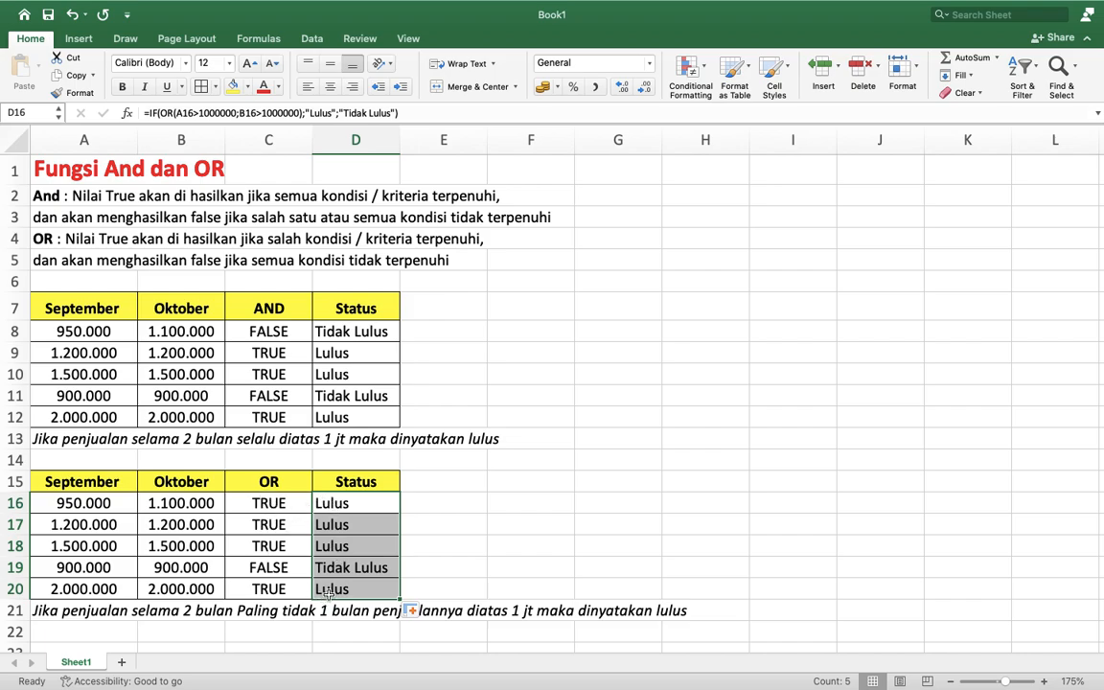
# Compare row 19's sales and OR result with the statuses in D16 to D20 and the pass criterion in A21
pyautogui.click(300, 567)
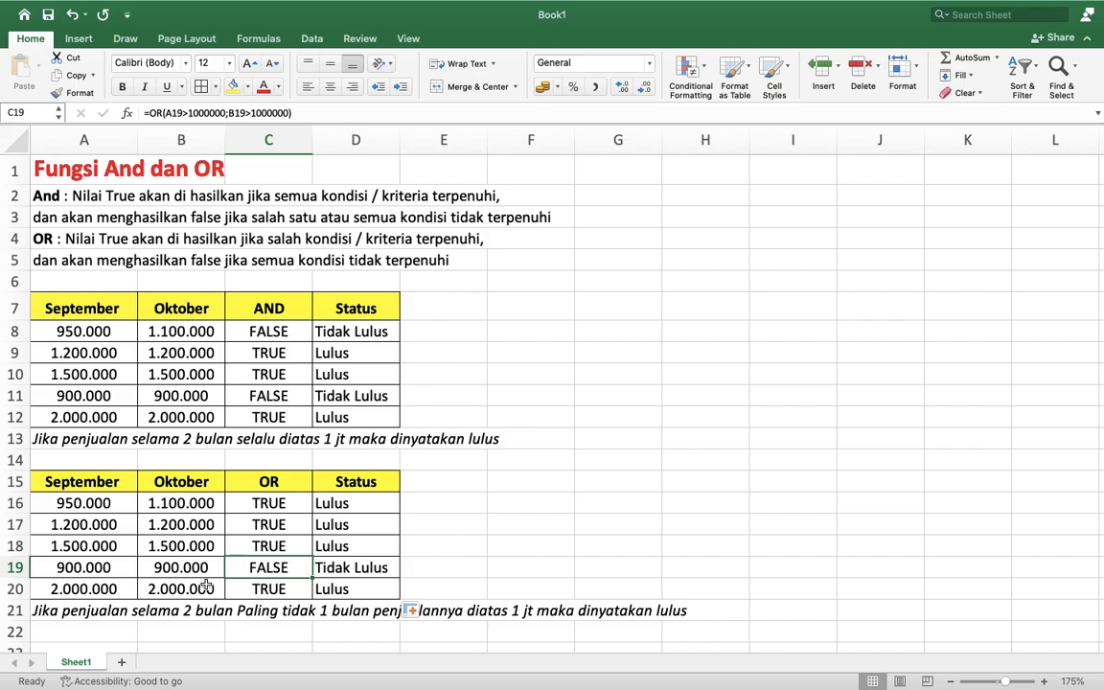
pyautogui.moveTo(91, 567); pyautogui.dragTo(175, 570)
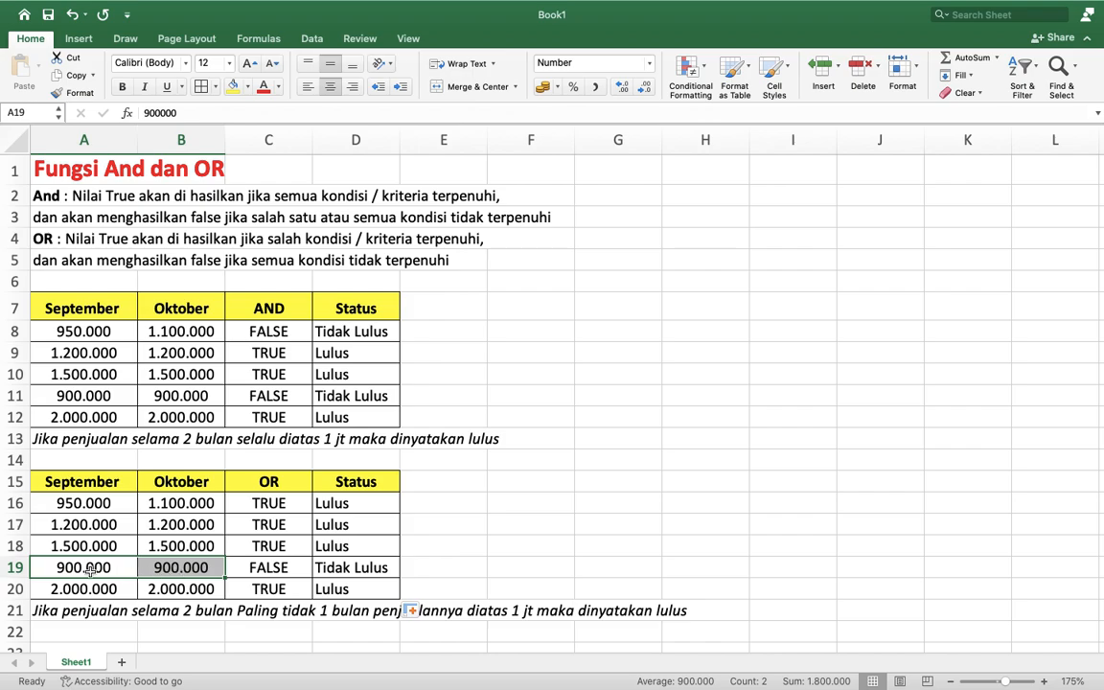
pyautogui.click(446, 544)
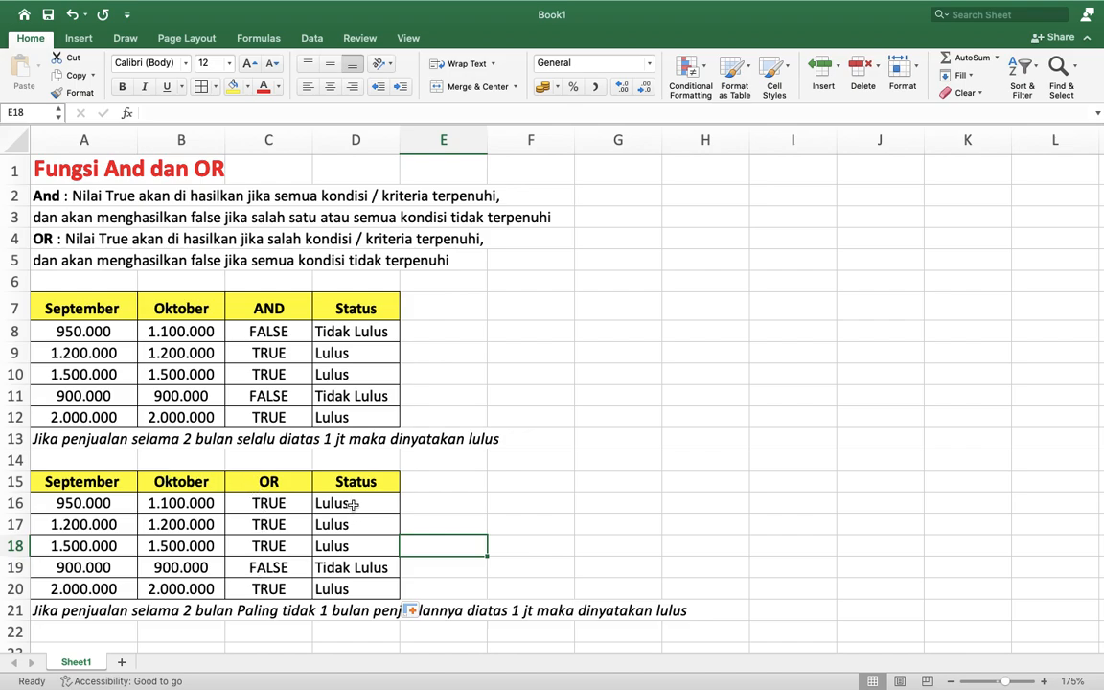
pyautogui.moveTo(335, 503); pyautogui.dragTo(356, 586)
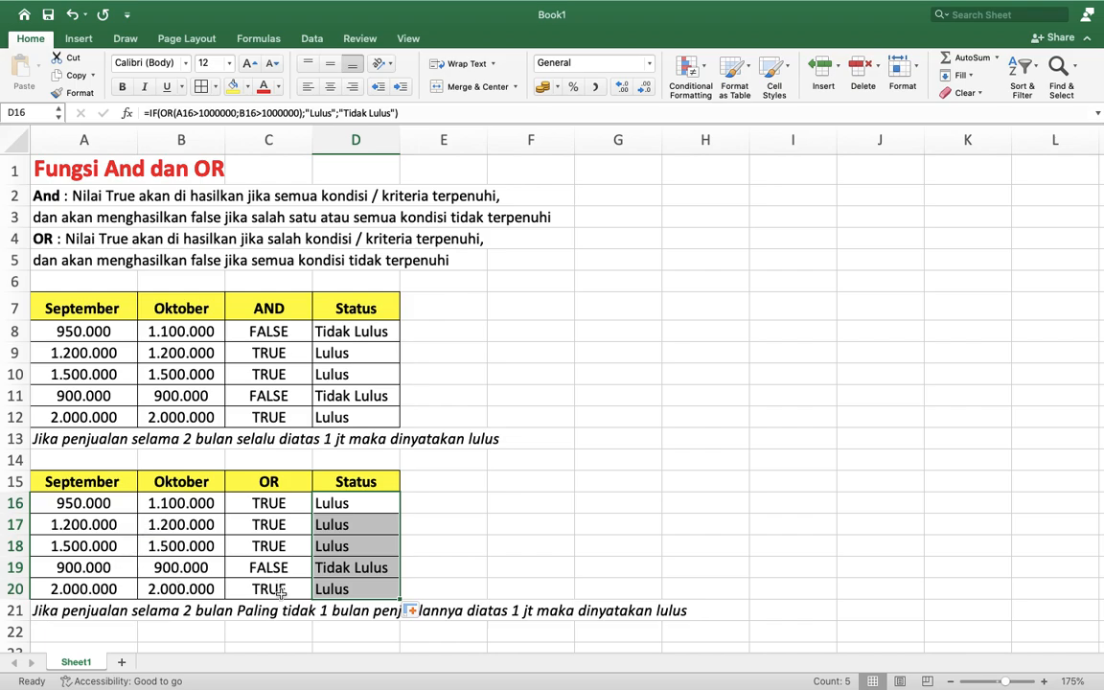
pyautogui.click(77, 613)
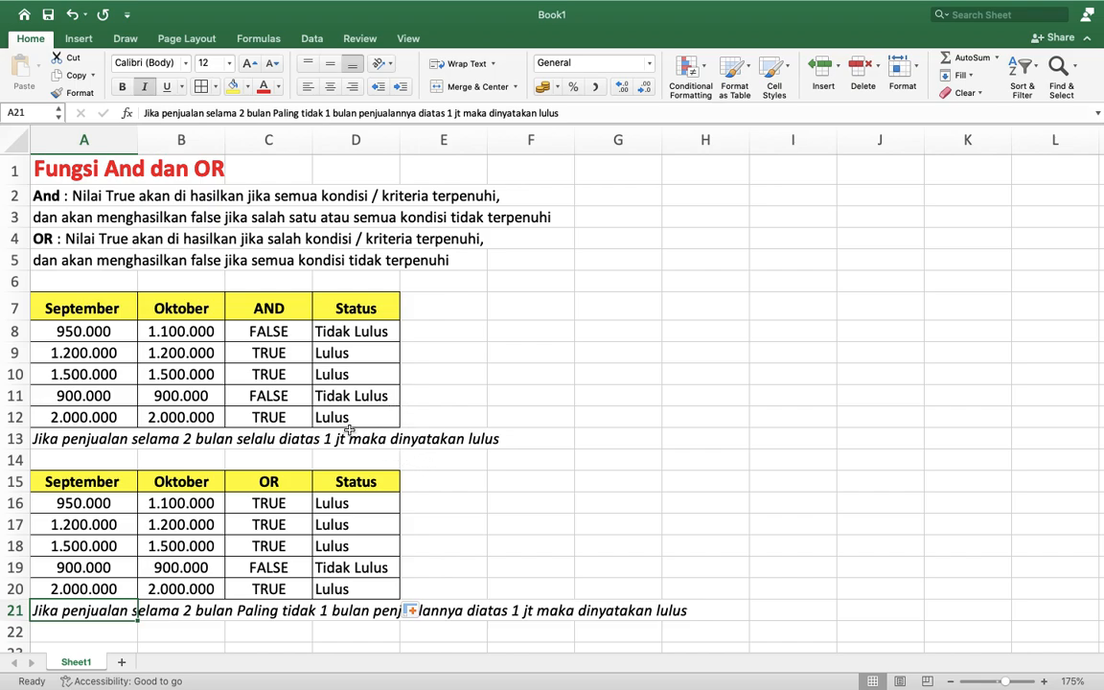
pyautogui.click(535, 340)
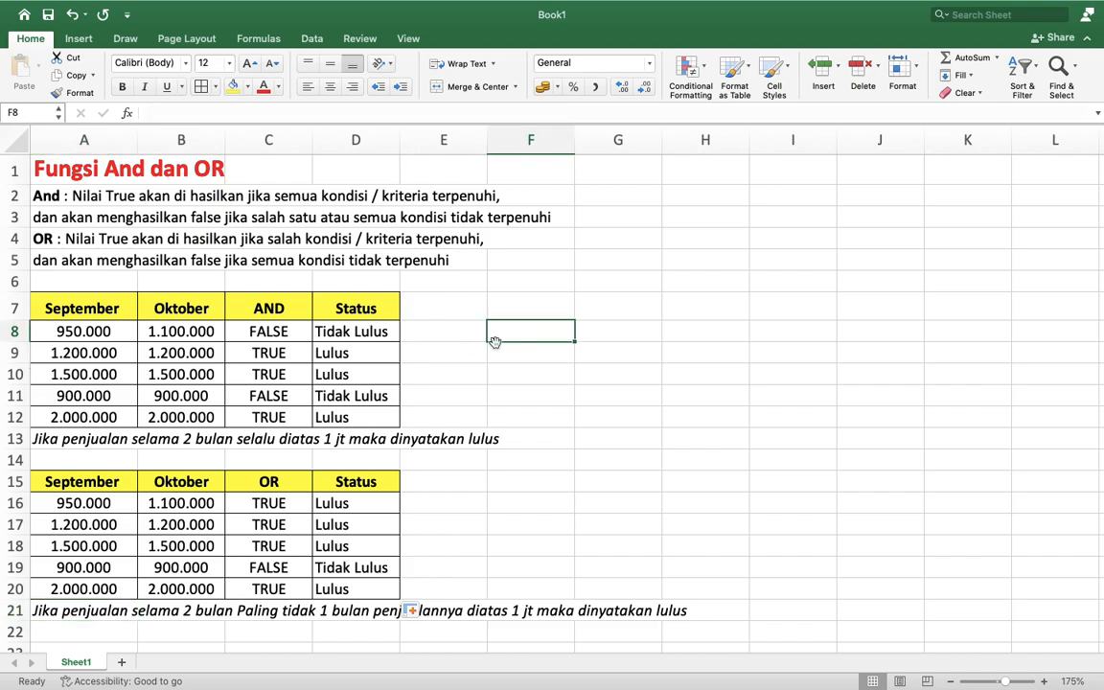